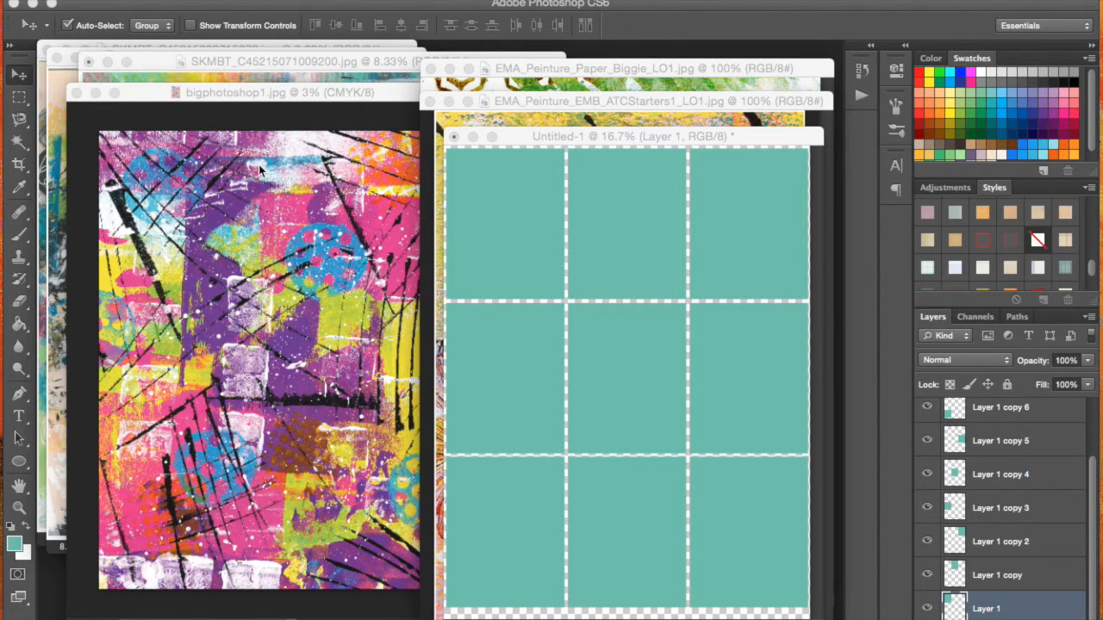
Arrange the teal template window among the open painted scans so both are visible
{"action": "left_click", "coordinate": [240, 98]}
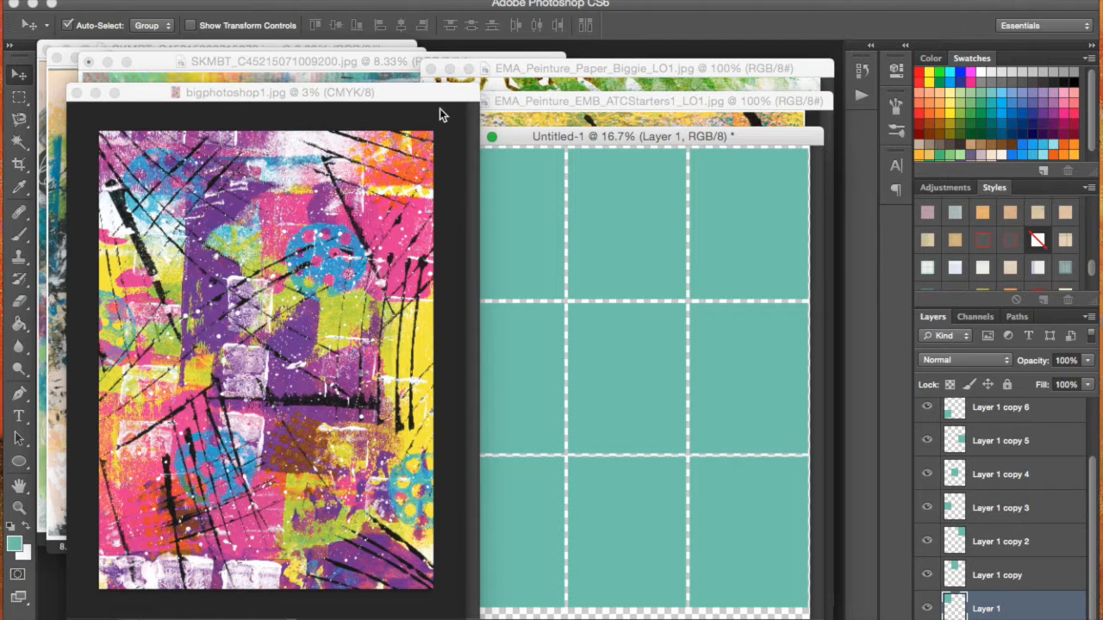
{"action": "left_click", "coordinate": [615, 138]}
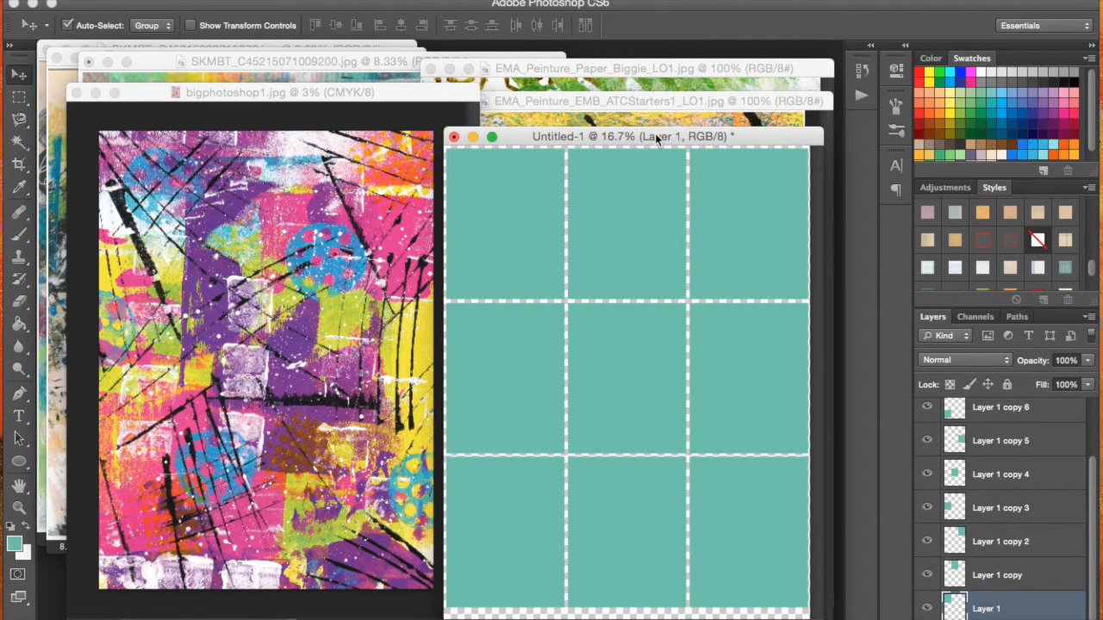
{"action": "left_click_drag", "start_coordinate": [654, 134], "coordinate": [615, 66]}
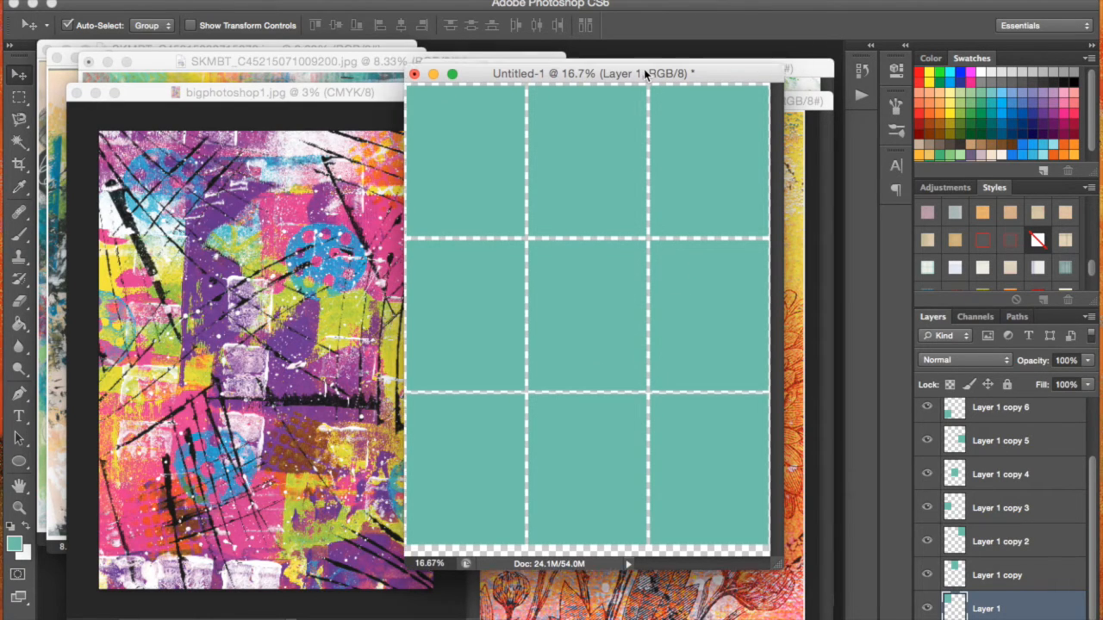
{"action": "left_click_drag", "start_coordinate": [643, 68], "coordinate": [518, 133]}
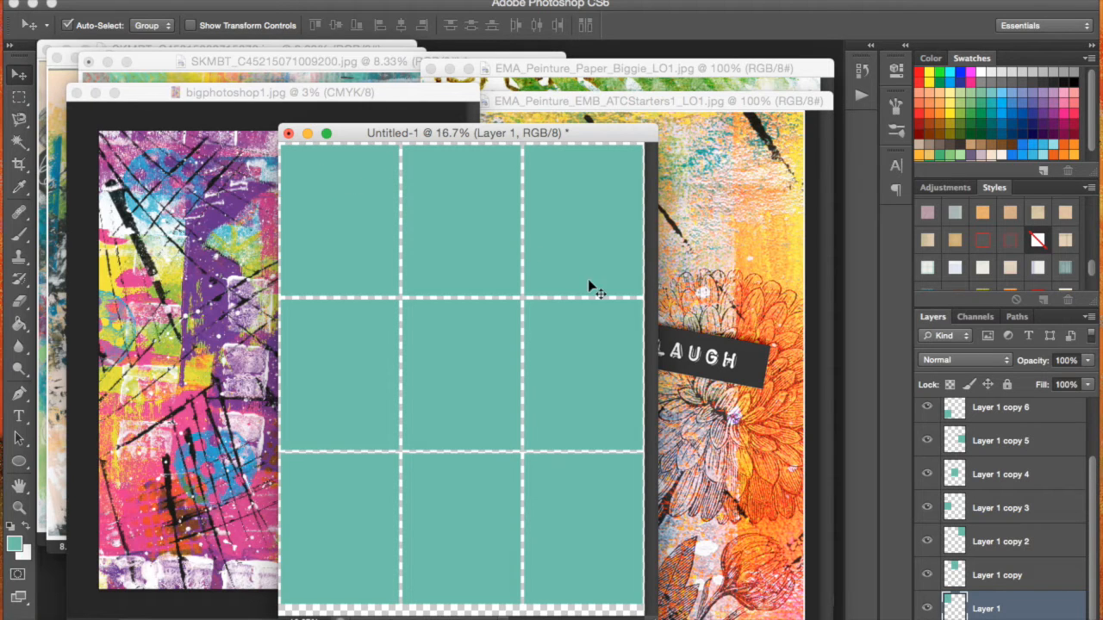
Step down through the card-slot layers from Layer 1 copy 6 to Layer 1 copy
{"action": "left_click", "coordinate": [1027, 414]}
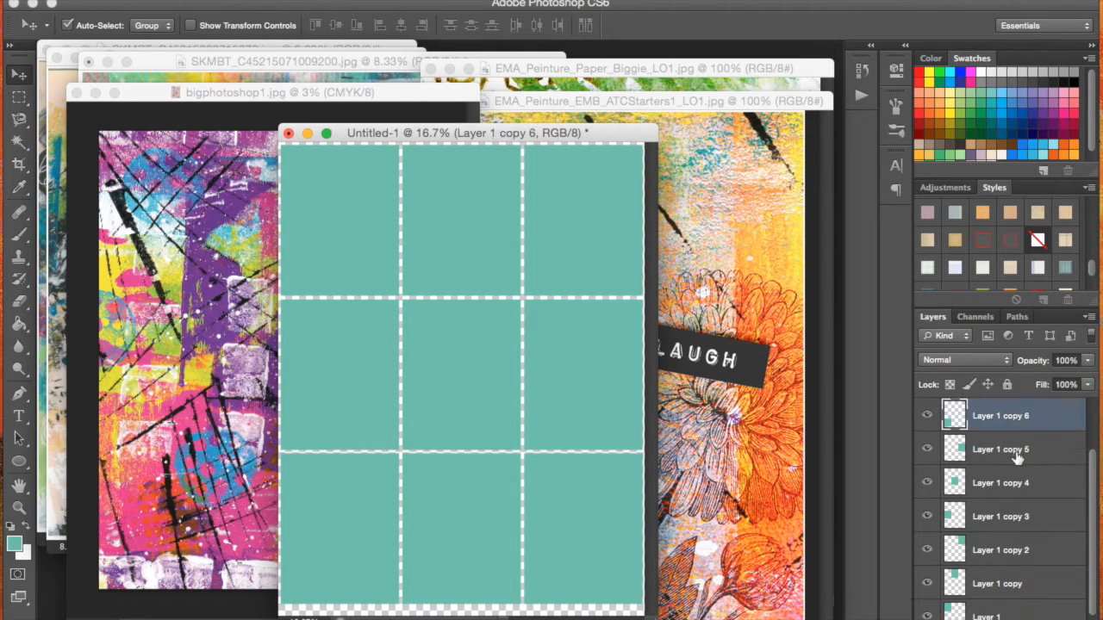
{"action": "left_click", "coordinate": [1018, 452]}
{"action": "left_click", "coordinate": [1018, 483]}
{"action": "left_click", "coordinate": [1018, 514]}
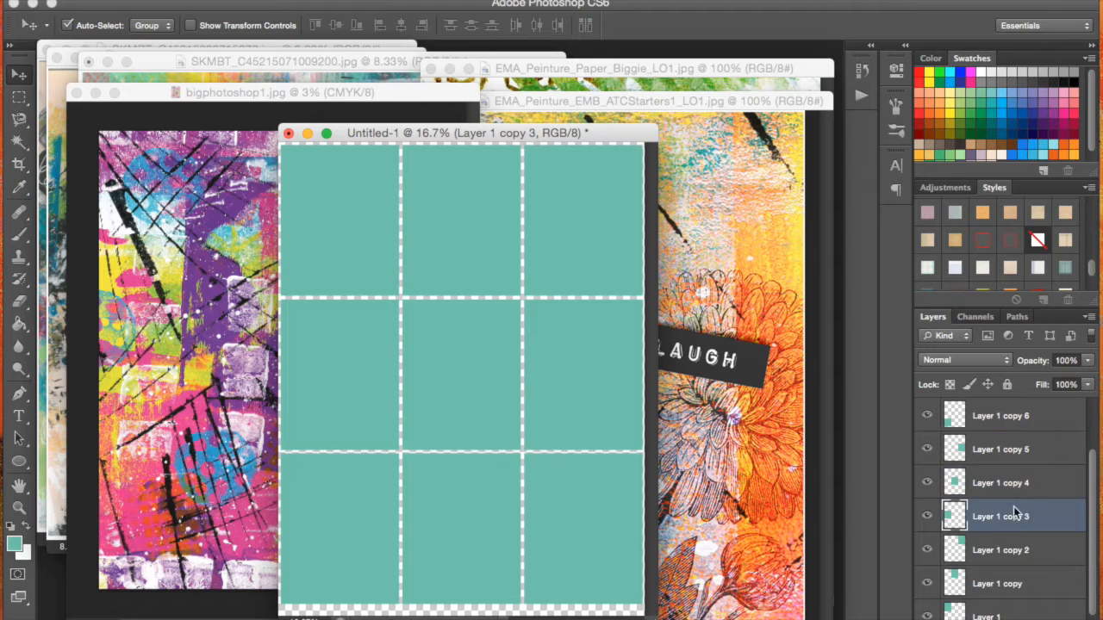
{"action": "left_click", "coordinate": [1015, 548]}
{"action": "left_click", "coordinate": [1008, 584]}
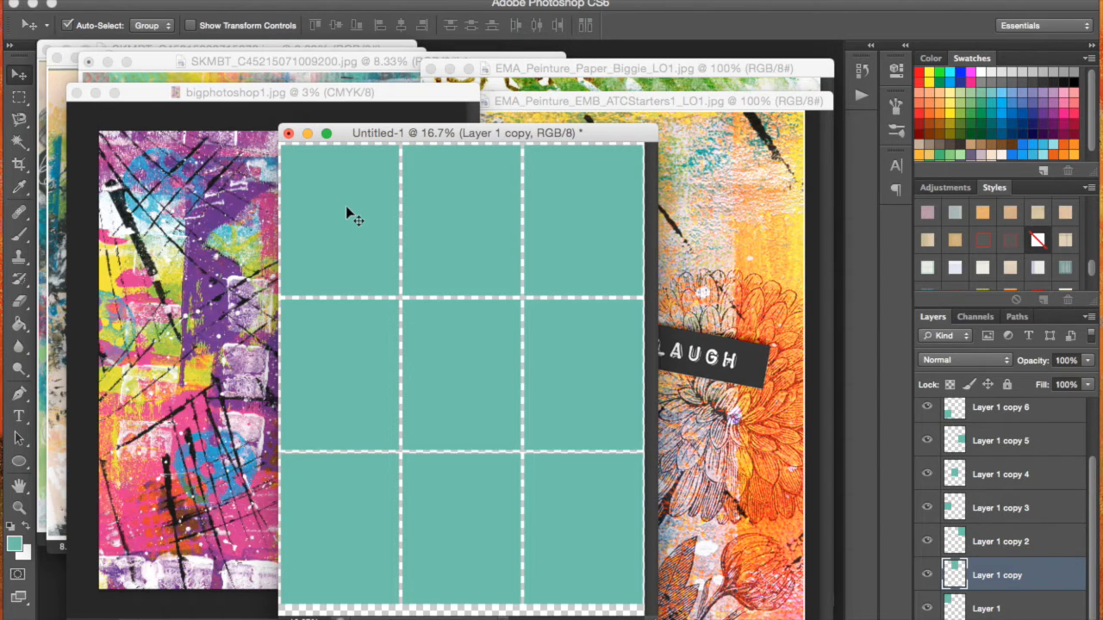
Make the original Layer 1 slot active and bring the purple bigphotoshop1 scan forward
{"action": "key", "text": "alt+bracketleft"}
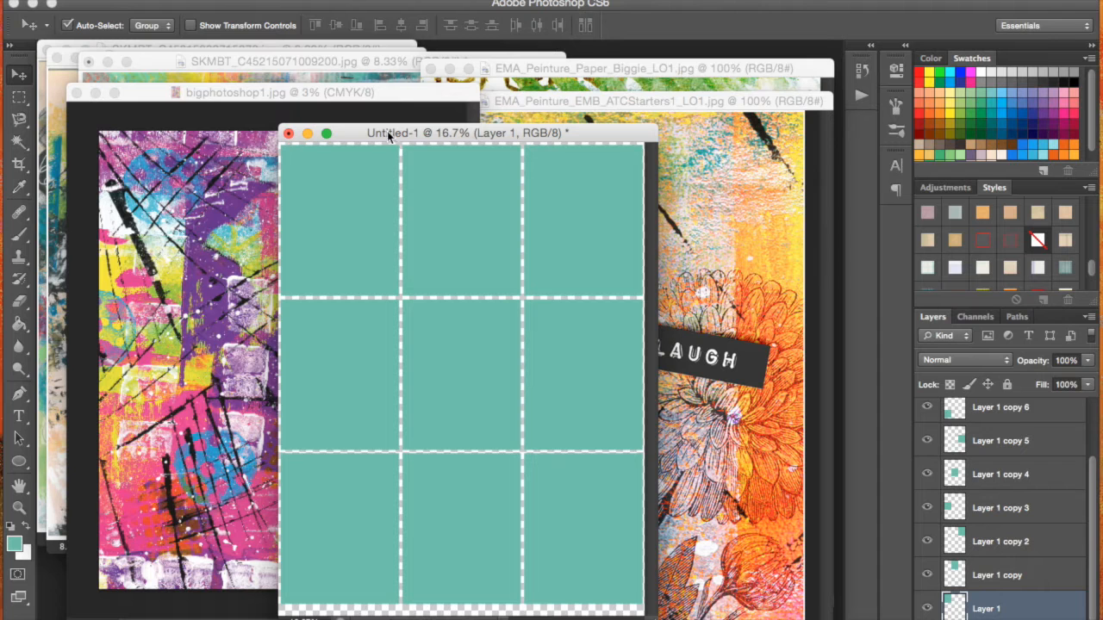
{"action": "left_click_drag", "start_coordinate": [355, 131], "coordinate": [466, 130]}
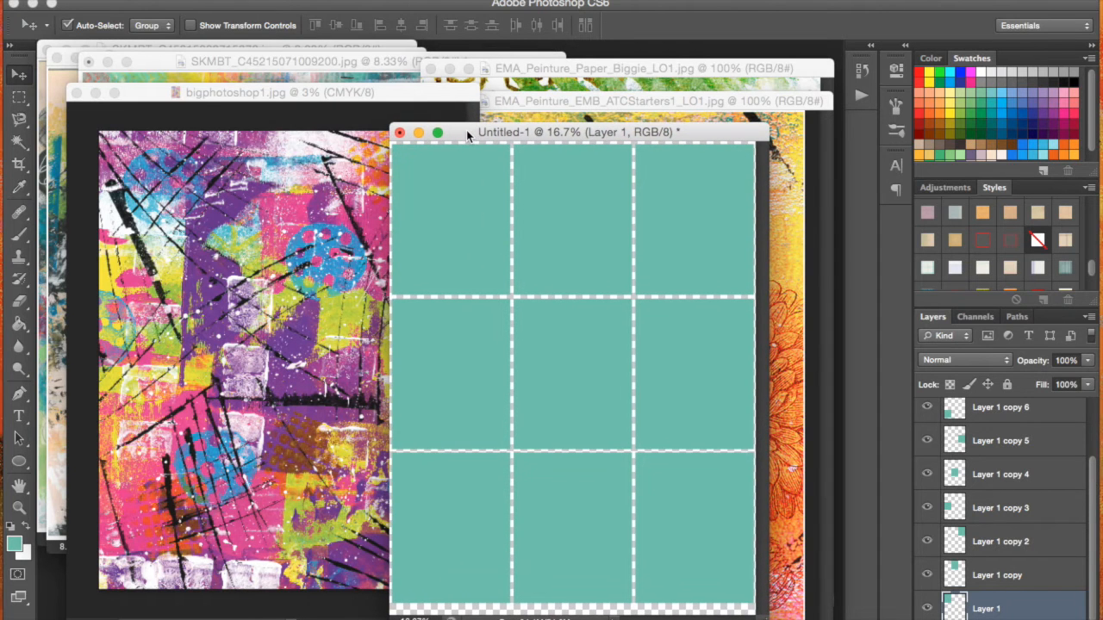
{"action": "left_click", "coordinate": [211, 244]}
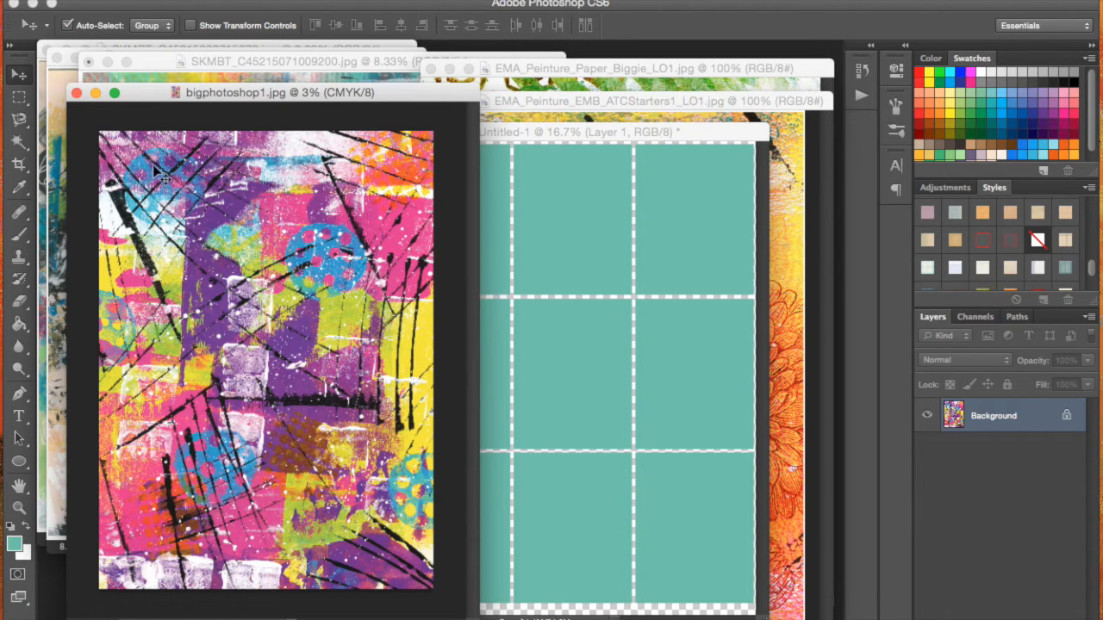
Place the purple scan over the top-left card and clip it to that slot with a clipping mask
{"action": "left_click_drag", "start_coordinate": [136, 162], "coordinate": [488, 245]}
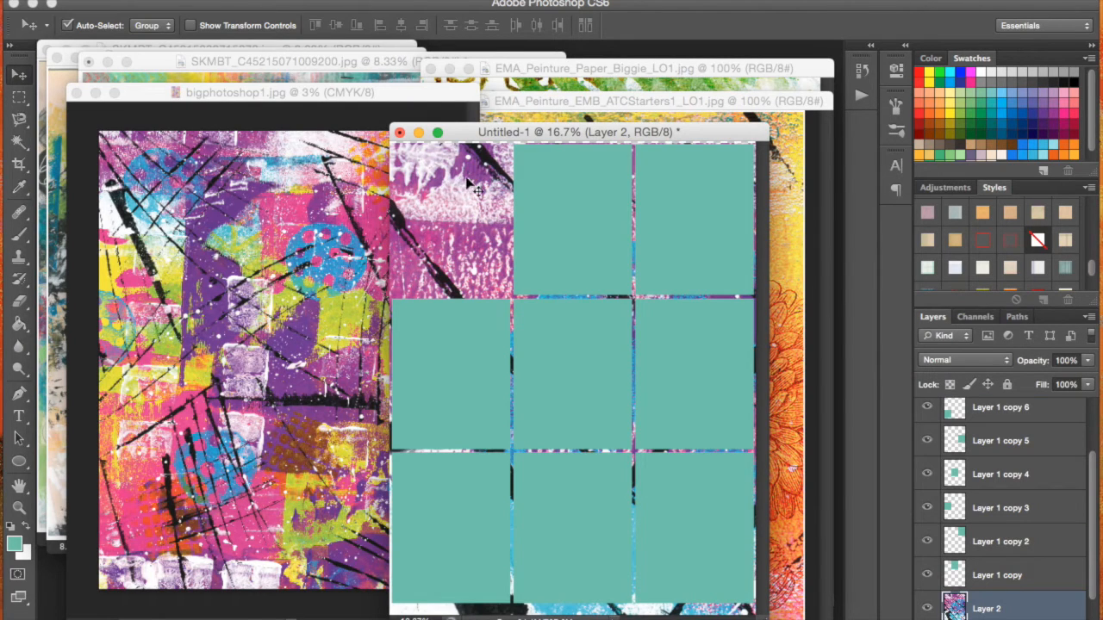
{"action": "mouse_move", "coordinate": [468, 182]}
{"action": "left_mouse_down"}
{"action": "mouse_move", "coordinate": [466, 170]}
{"action": "mouse_move", "coordinate": [401, 229]}
{"action": "mouse_move", "coordinate": [366, 222]}
{"action": "left_mouse_up"}
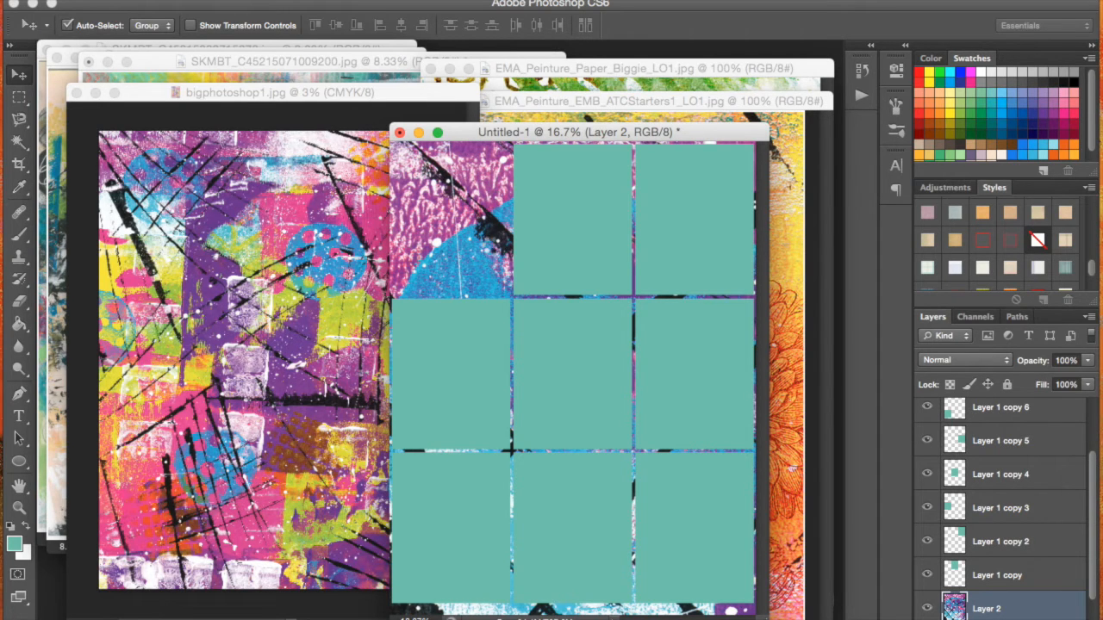
{"action": "mouse_move", "coordinate": [478, 277]}
{"action": "left_mouse_down"}
{"action": "mouse_move", "coordinate": [495, 284]}
{"action": "mouse_move", "coordinate": [507, 248]}
{"action": "mouse_move", "coordinate": [393, 235]}
{"action": "left_mouse_up"}
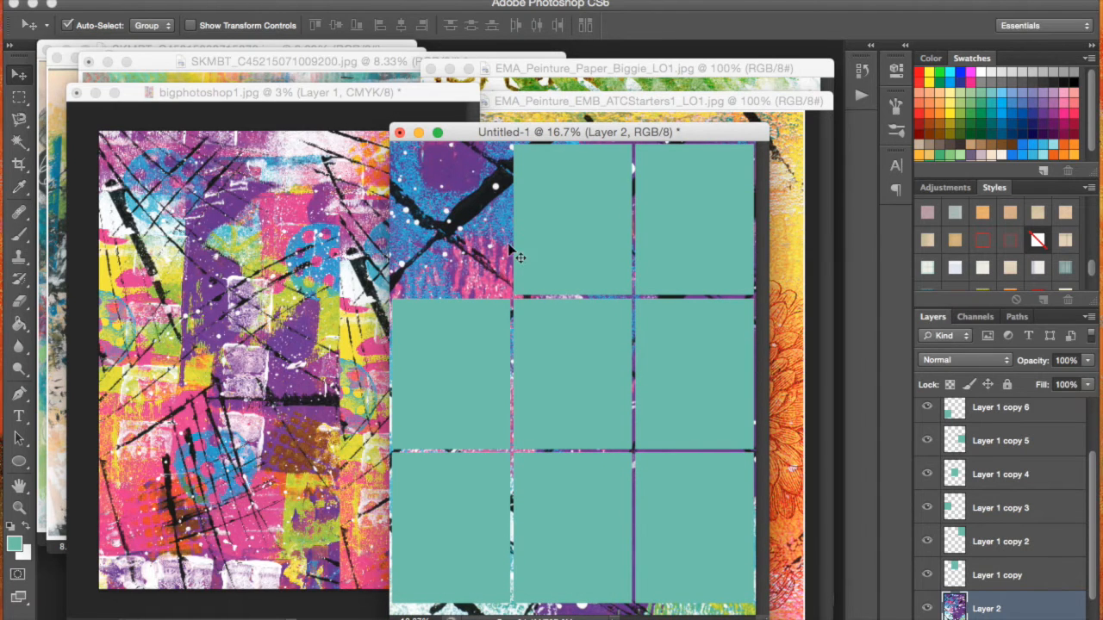
{"action": "left_click_drag", "start_coordinate": [496, 225], "coordinate": [419, 247]}
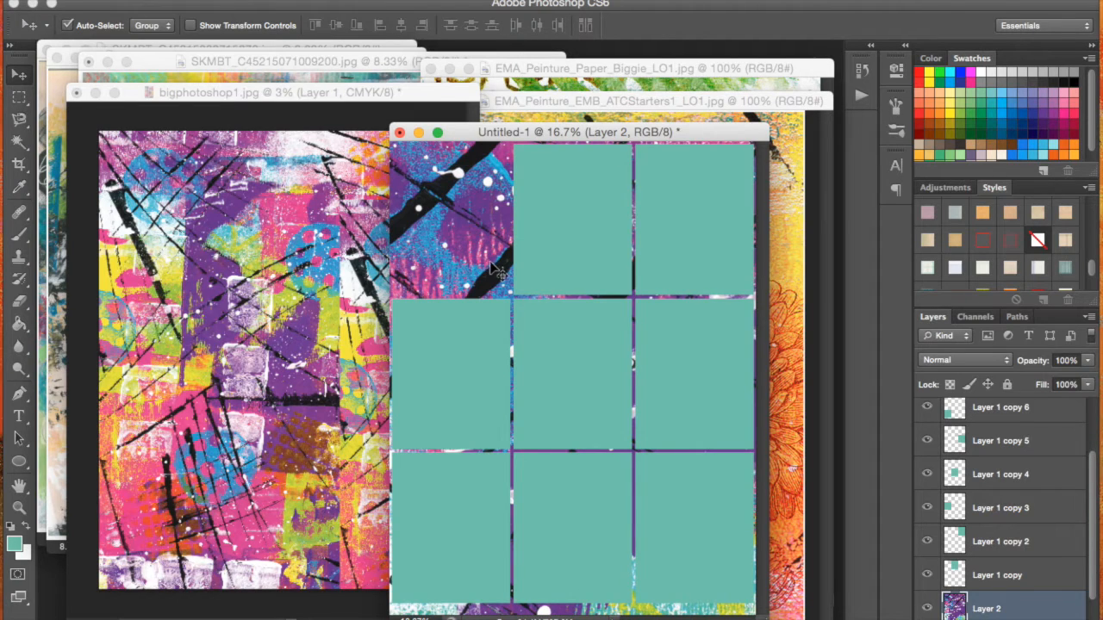
{"action": "left_click_drag", "start_coordinate": [492, 263], "coordinate": [398, 256]}
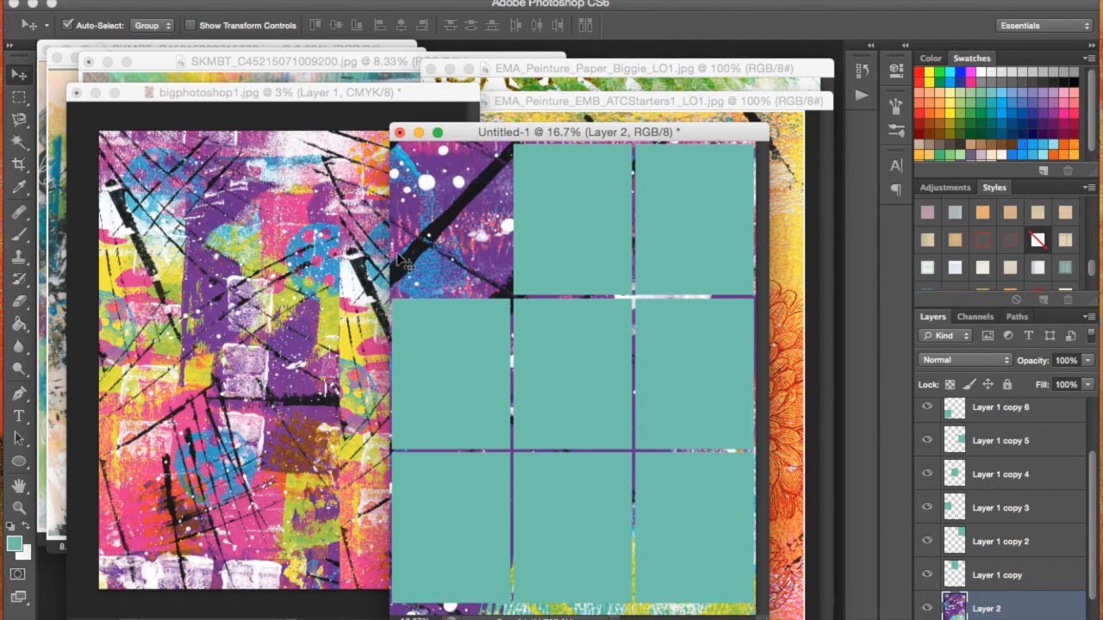
{"action": "left_click", "coordinate": [263, 0]}
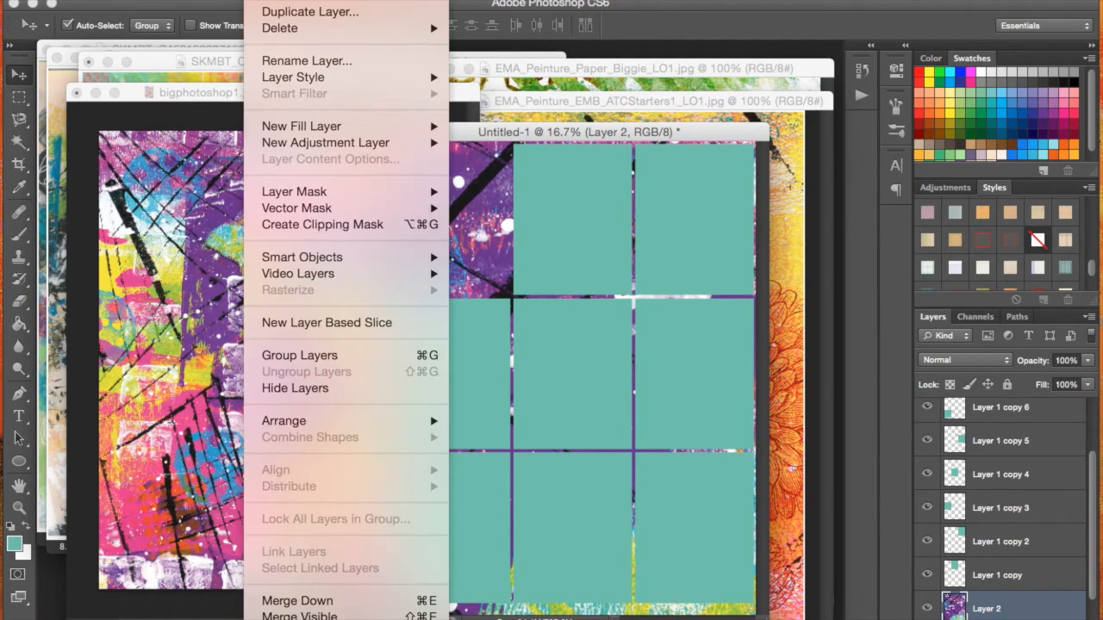
{"action": "left_click", "coordinate": [335, 226]}
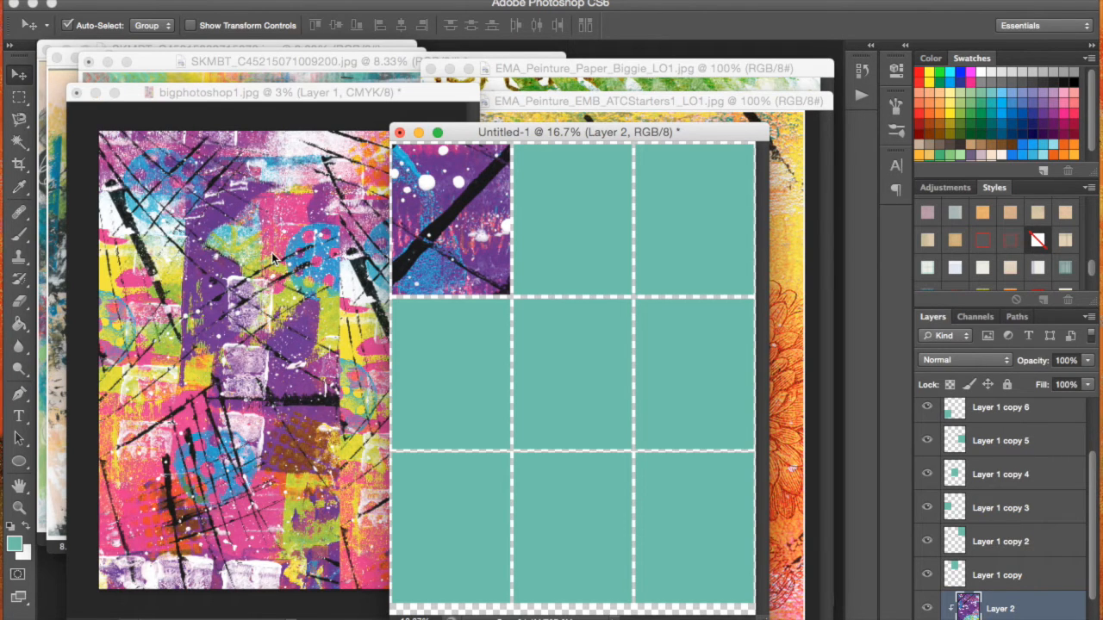
Place a pink-and-white patch of the scan over the top-middle card and clip it to Layer 1 copy
{"action": "left_click", "coordinate": [575, 220]}
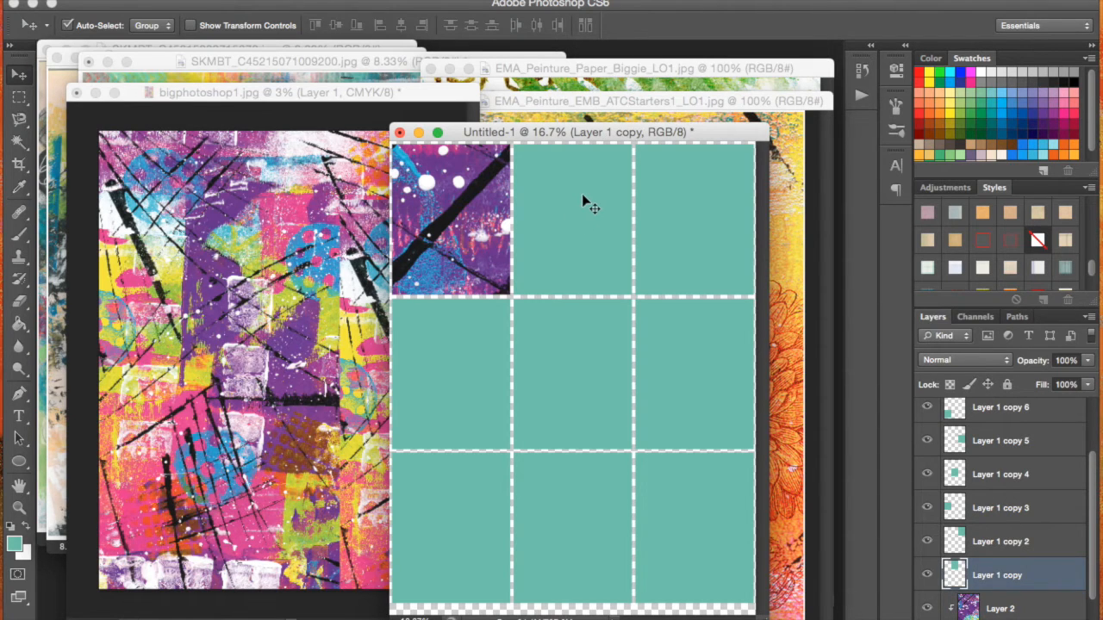
{"action": "left_click", "coordinate": [265, 331]}
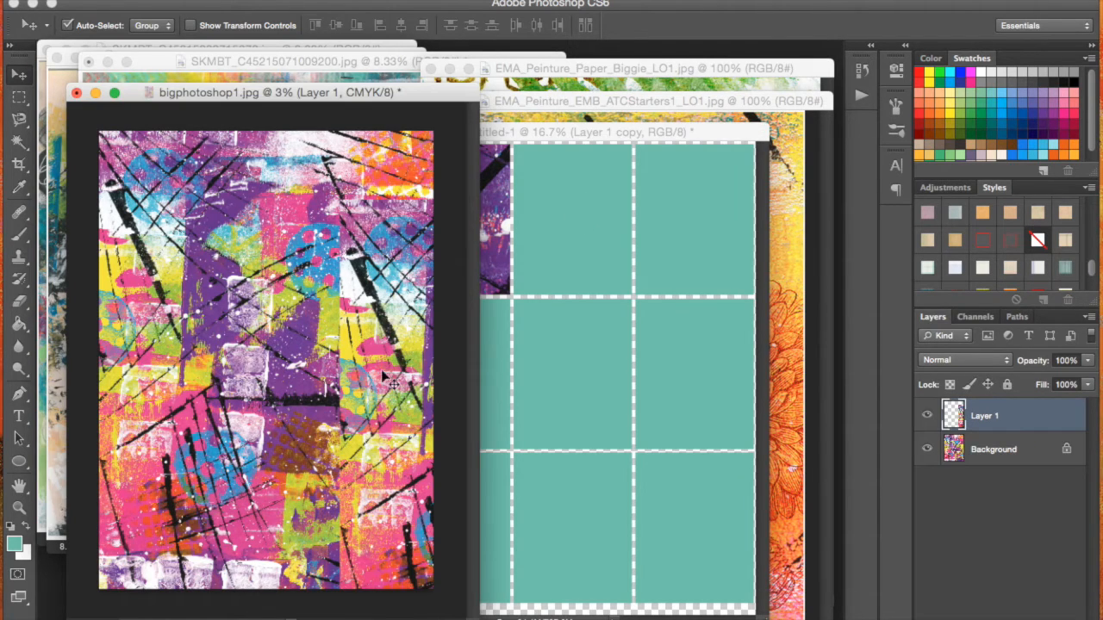
{"action": "left_click_drag", "start_coordinate": [387, 535], "coordinate": [557, 272]}
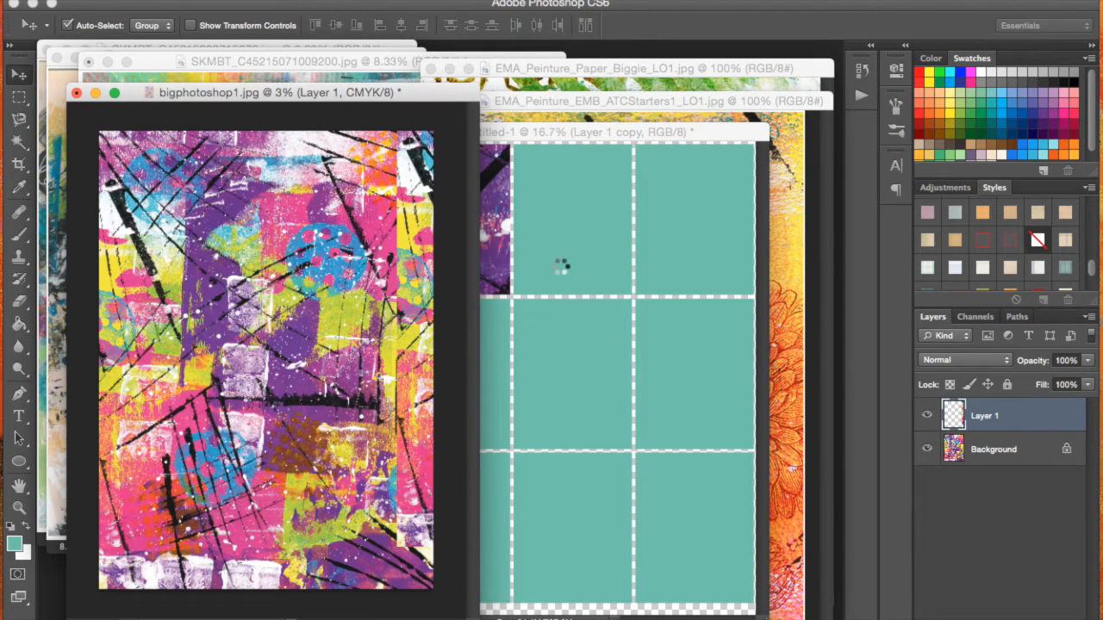
{"action": "mouse_move", "coordinate": [561, 268]}
{"action": "left_mouse_down"}
{"action": "mouse_move", "coordinate": [594, 196]}
{"action": "mouse_move", "coordinate": [587, 223]}
{"action": "left_mouse_up"}
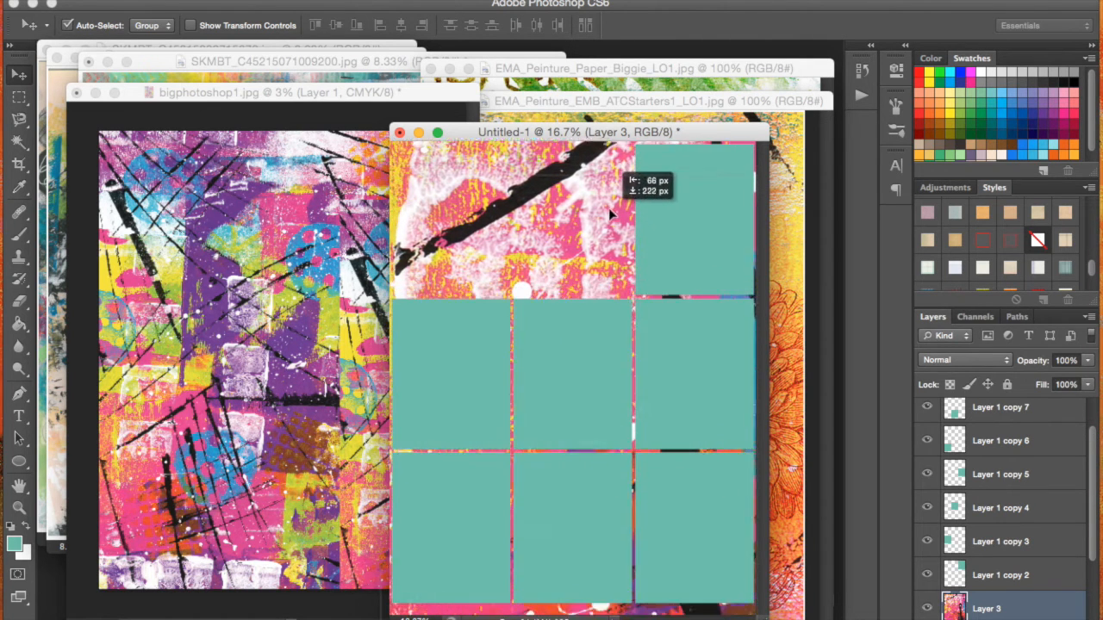
{"action": "left_click_drag", "start_coordinate": [587, 222], "coordinate": [610, 197]}
{"action": "left_click_drag", "start_coordinate": [591, 274], "coordinate": [598, 245]}
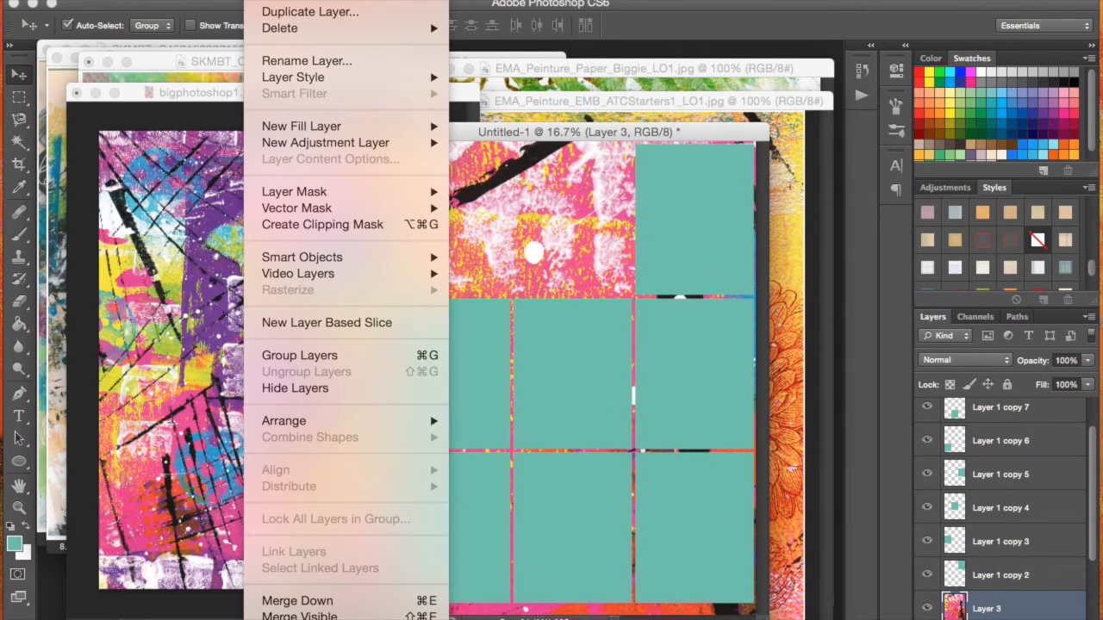
{"action": "left_click", "coordinate": [267, 2]}
{"action": "left_click", "coordinate": [304, 223]}
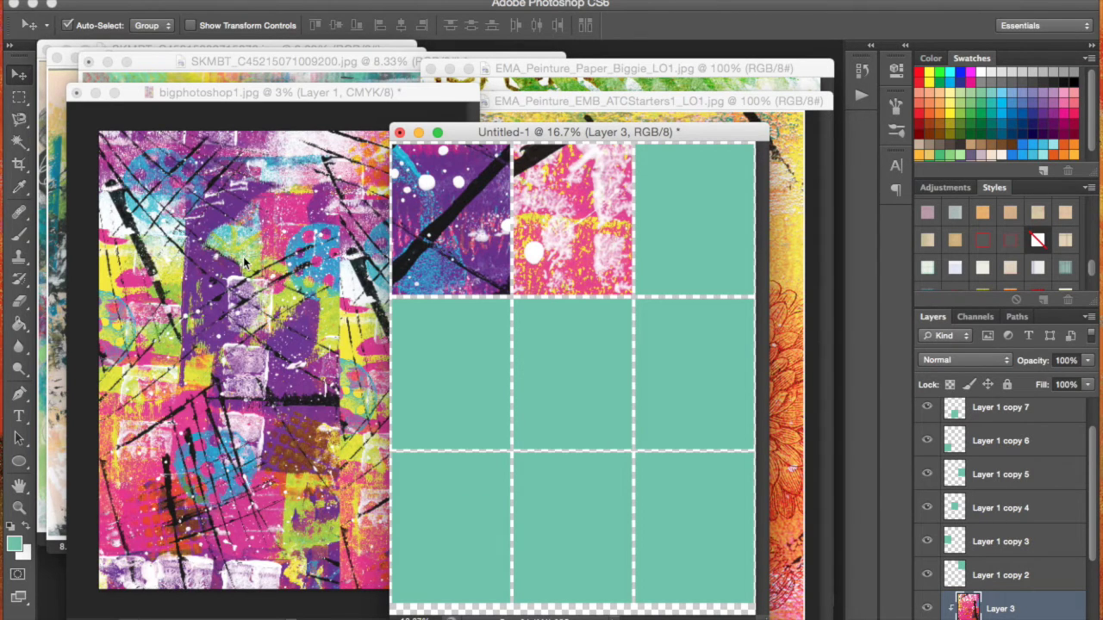
Close the used painted scan without saving and bring the Abstract1 scan forward
{"action": "left_click", "coordinate": [77, 93]}
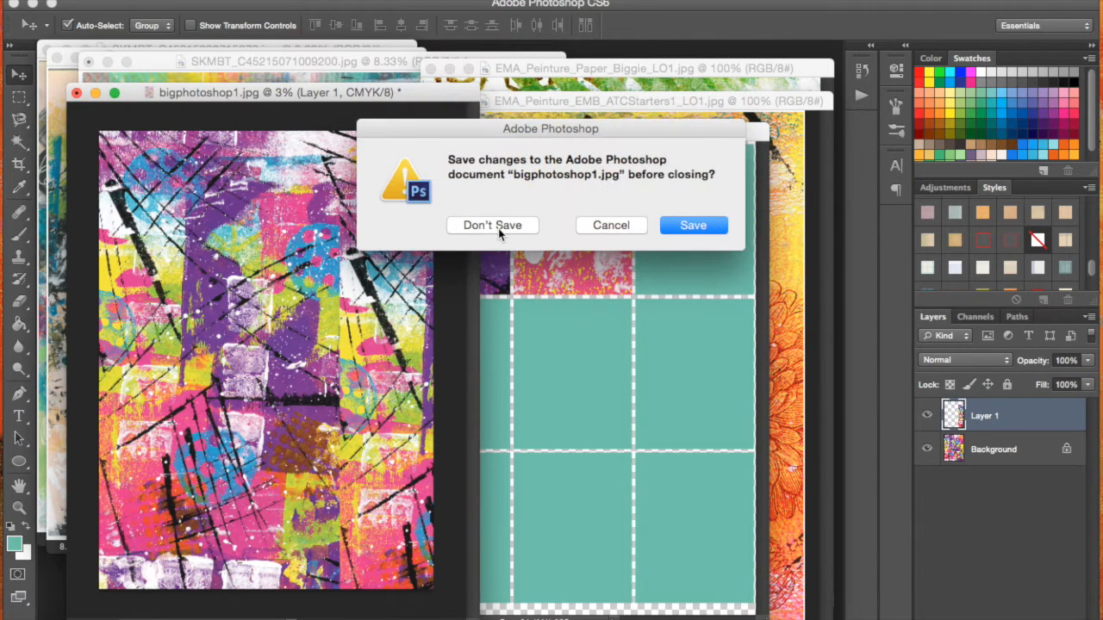
{"action": "left_click", "coordinate": [497, 227]}
{"action": "left_click", "coordinate": [241, 185]}
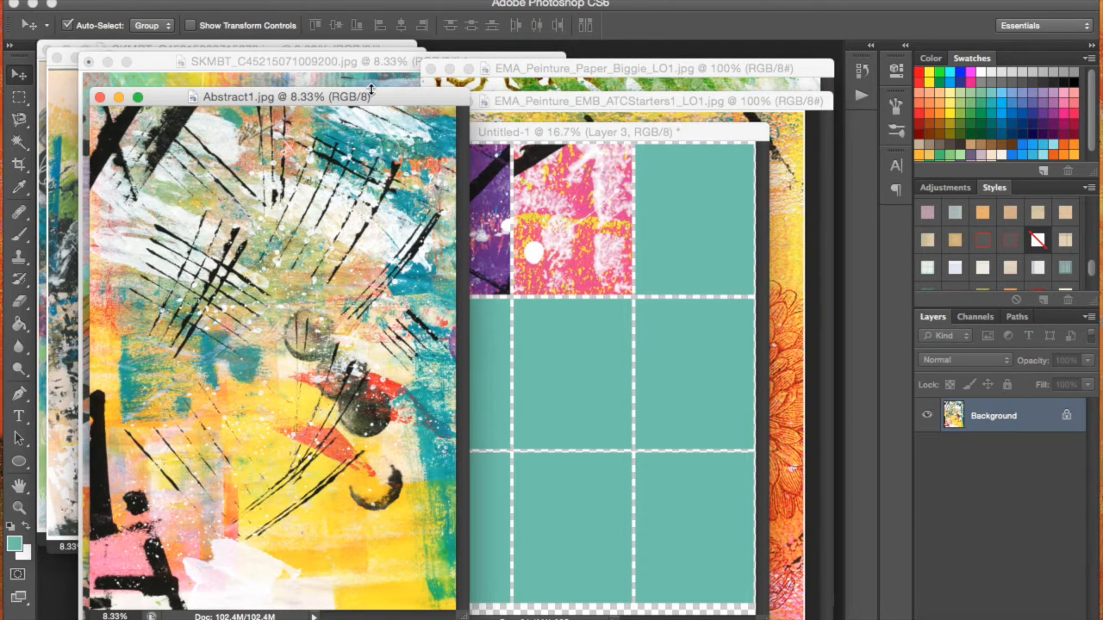
{"action": "left_click_drag", "start_coordinate": [372, 93], "coordinate": [341, 107]}
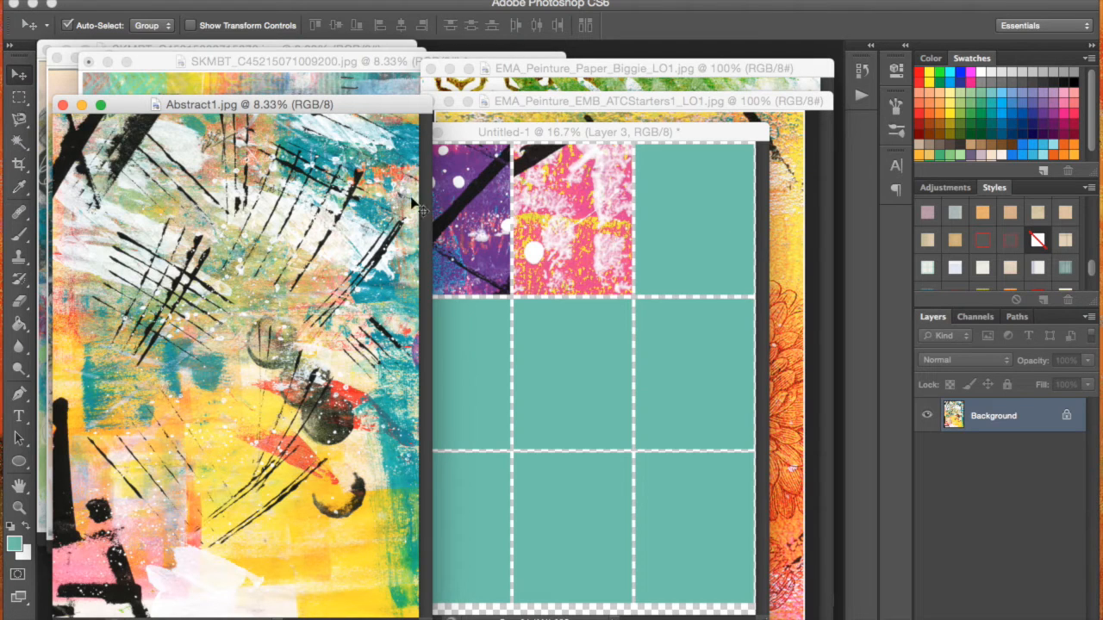
Place Abstract1 art over the top-right card and clip it to that slot
{"action": "left_click", "coordinate": [708, 198]}
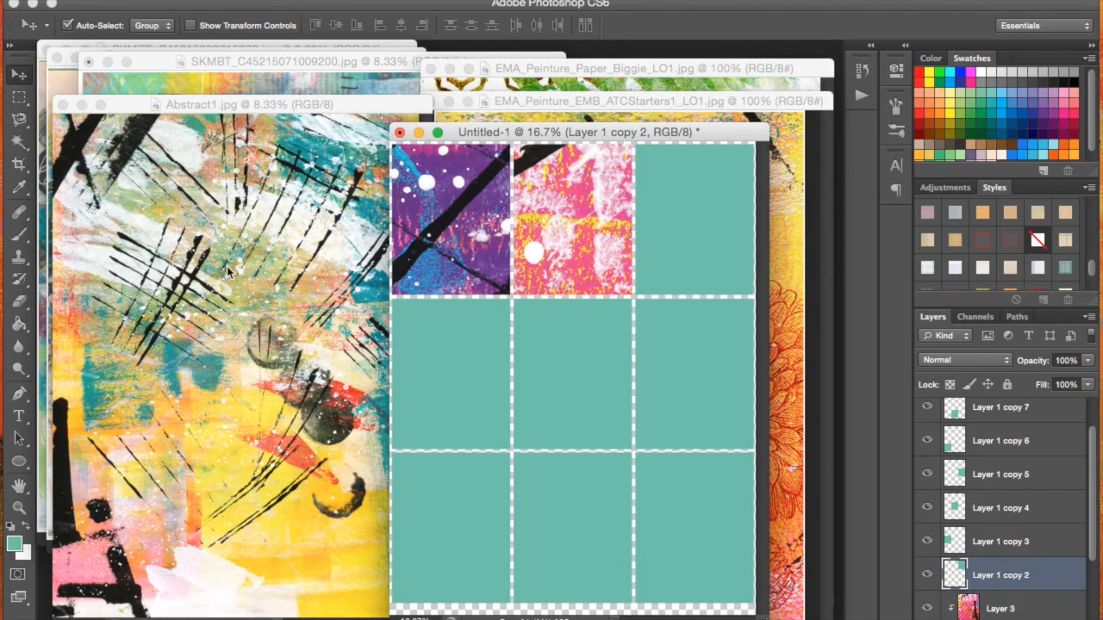
{"action": "left_click", "coordinate": [246, 304]}
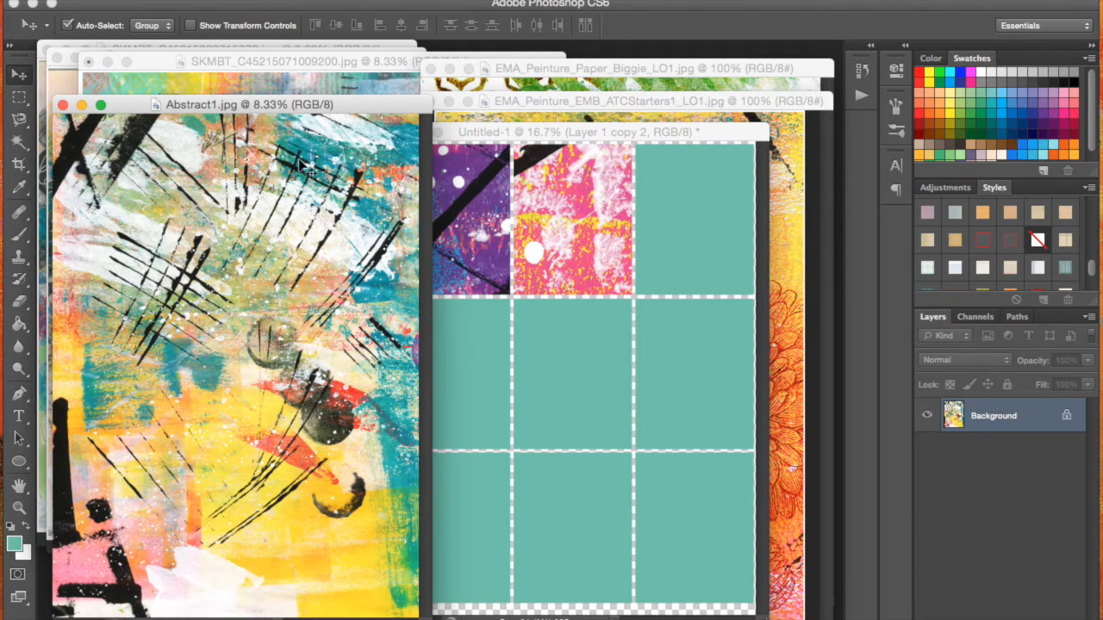
{"action": "left_click_drag", "start_coordinate": [305, 168], "coordinate": [717, 215]}
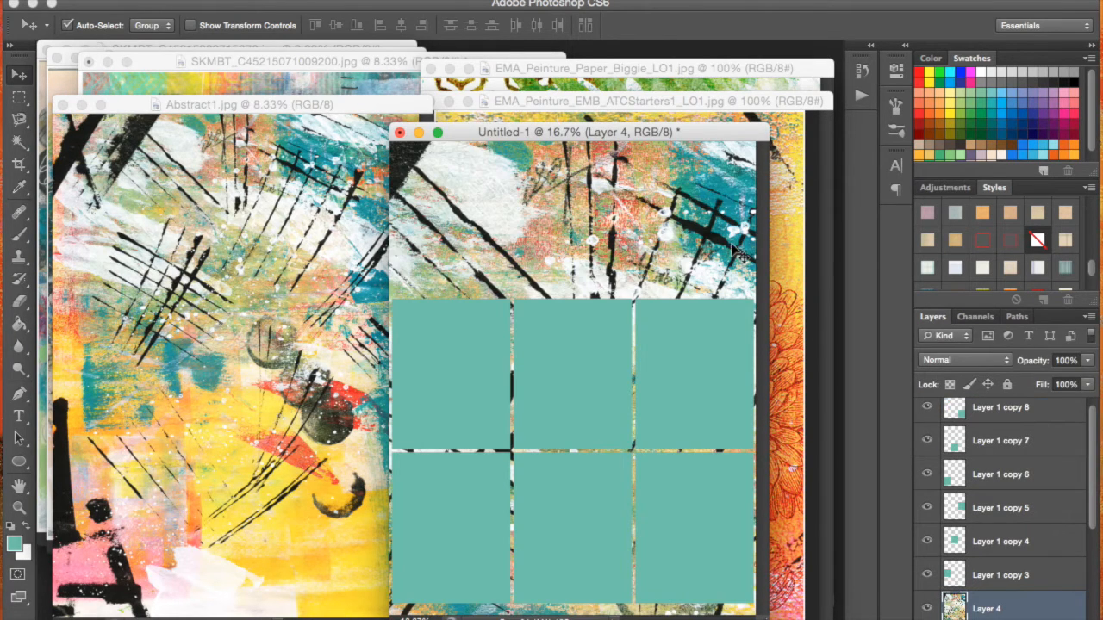
{"action": "mouse_move", "coordinate": [738, 252]}
{"action": "left_mouse_down"}
{"action": "mouse_move", "coordinate": [689, 263]}
{"action": "mouse_move", "coordinate": [663, 243]}
{"action": "left_mouse_up"}
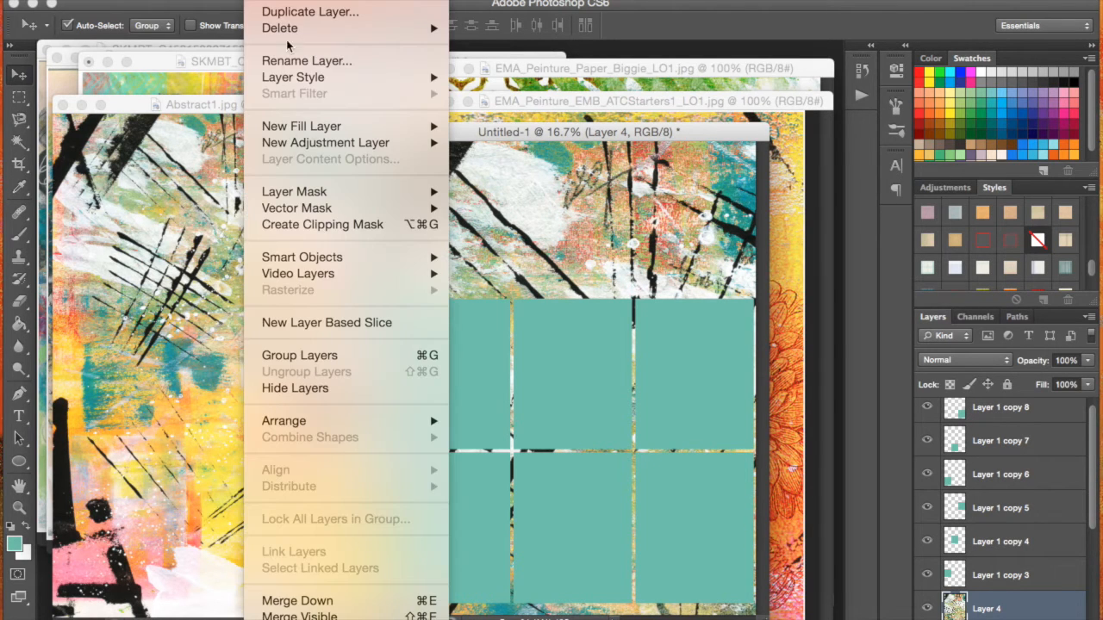
{"action": "left_click", "coordinate": [320, 223]}
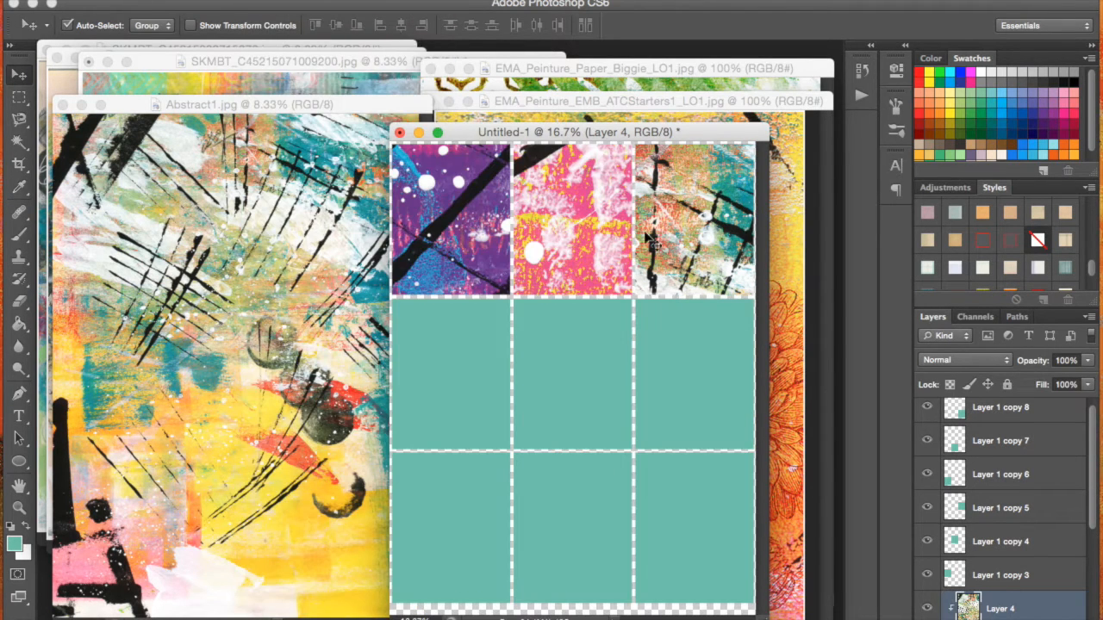
Place a second piece of Abstract1 over the middle-left card and clip it to that slot
{"action": "left_click", "coordinate": [455, 369]}
{"action": "left_click_drag", "start_coordinate": [312, 397], "coordinate": [379, 457]}
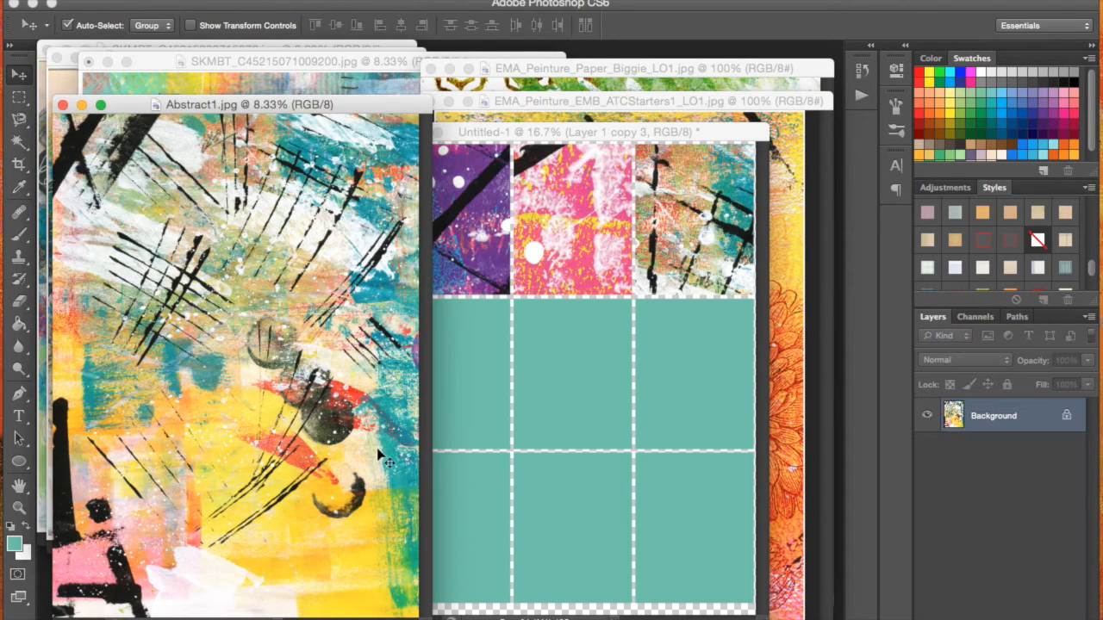
{"action": "mouse_move", "coordinate": [494, 382]}
{"action": "left_mouse_down"}
{"action": "mouse_move", "coordinate": [420, 392]}
{"action": "mouse_move", "coordinate": [441, 349]}
{"action": "left_mouse_up"}
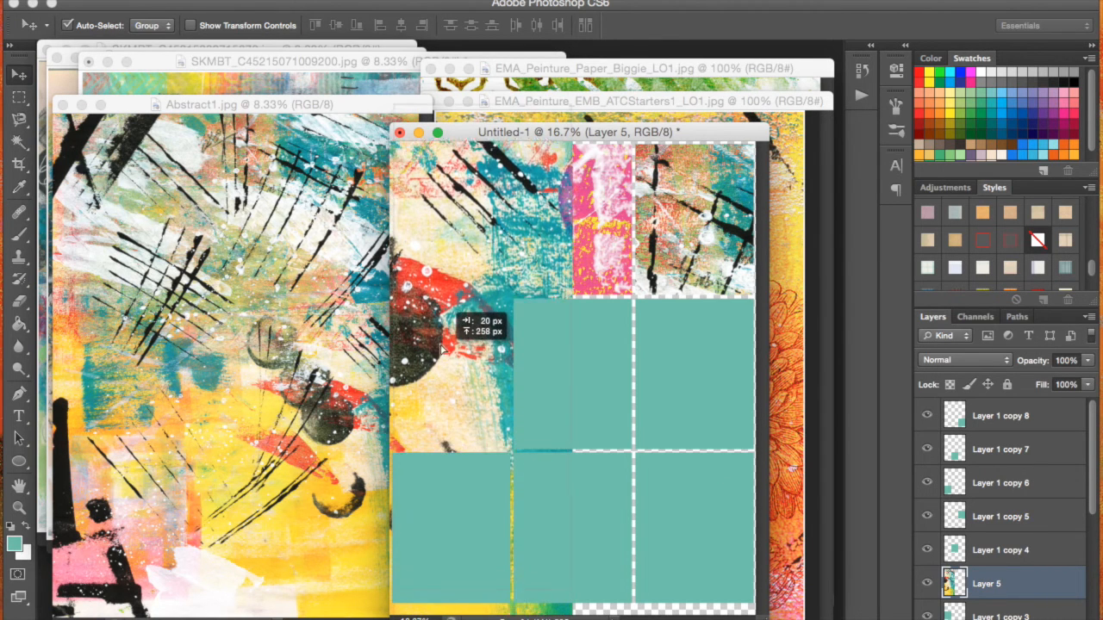
{"action": "left_click_drag", "start_coordinate": [441, 349], "coordinate": [446, 349]}
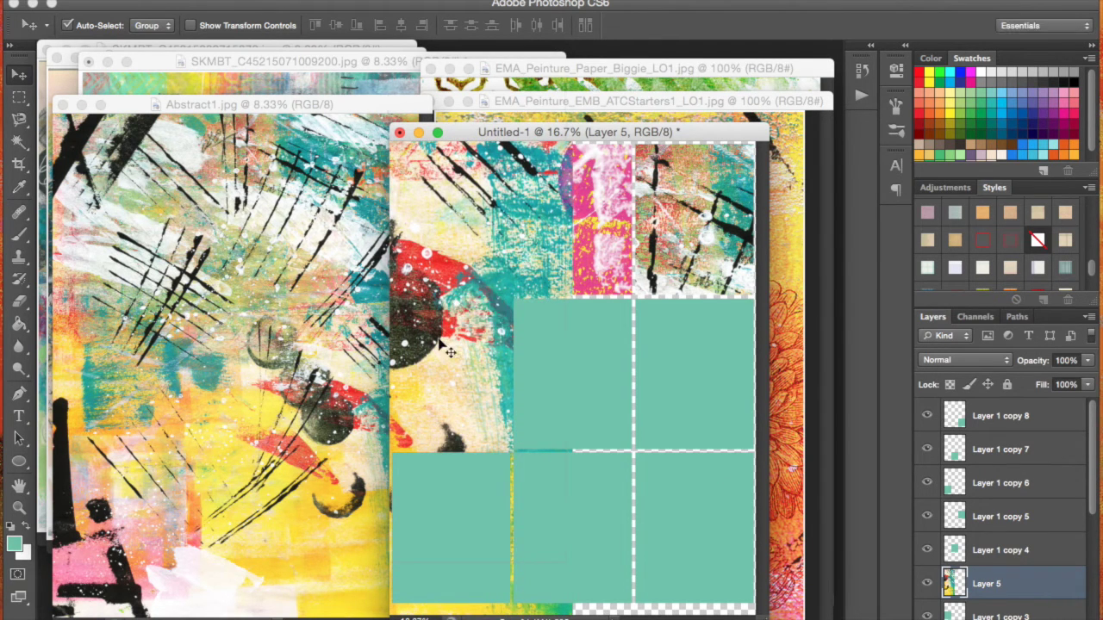
{"action": "left_click", "coordinate": [297, 9]}
{"action": "left_click", "coordinate": [321, 224]}
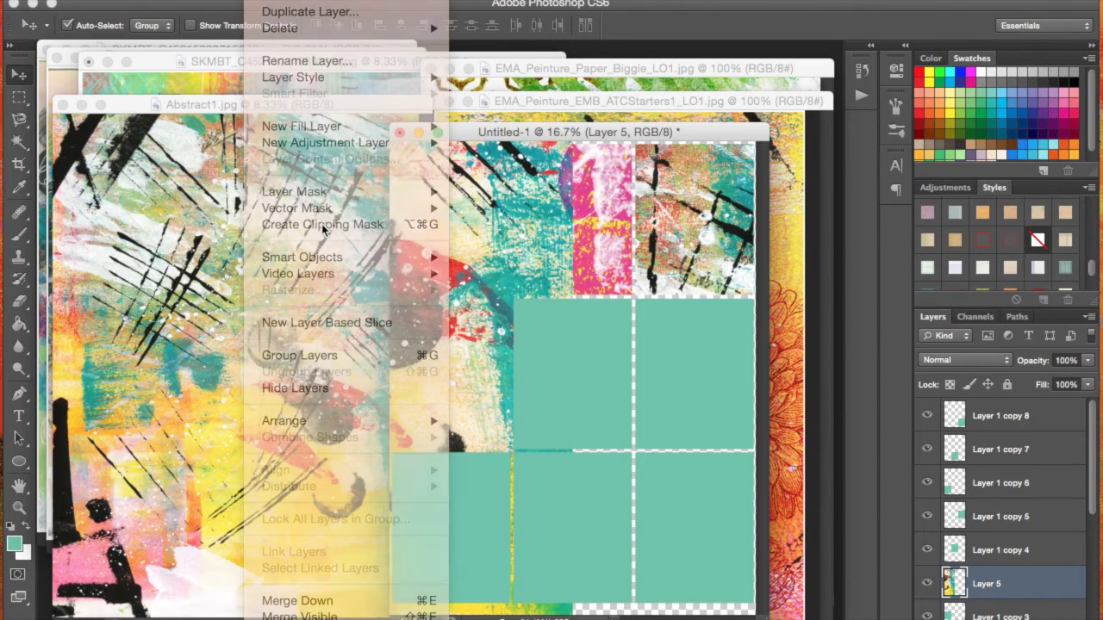
{"action": "left_click", "coordinate": [570, 366]}
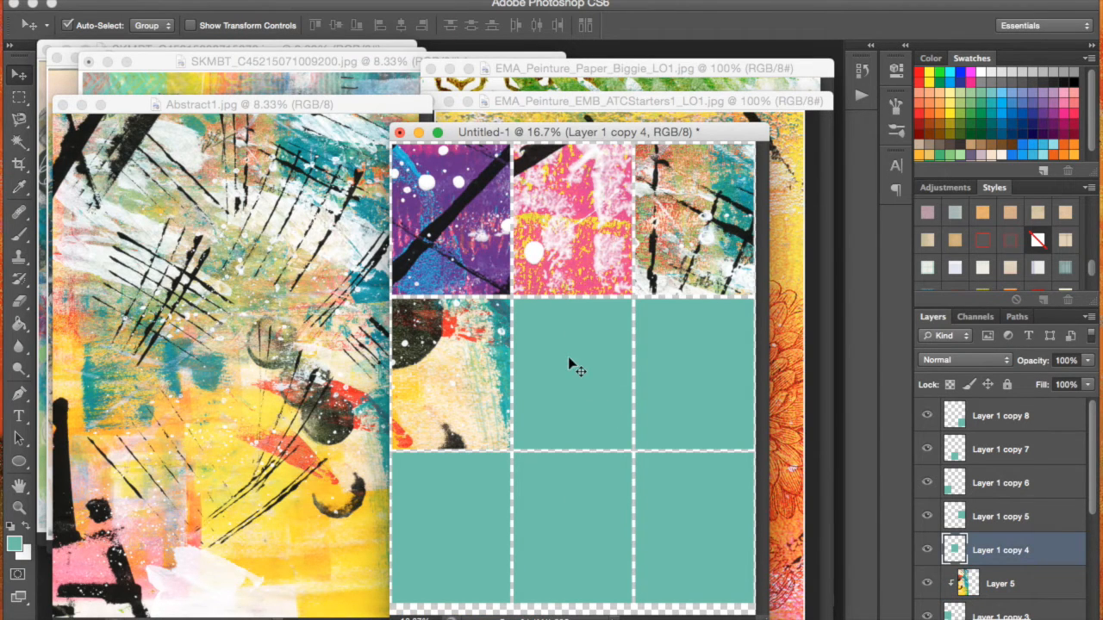
Close Abstract1, then place the stencilled orange scan over the middle-centre card and clip it
{"action": "left_click", "coordinate": [63, 105]}
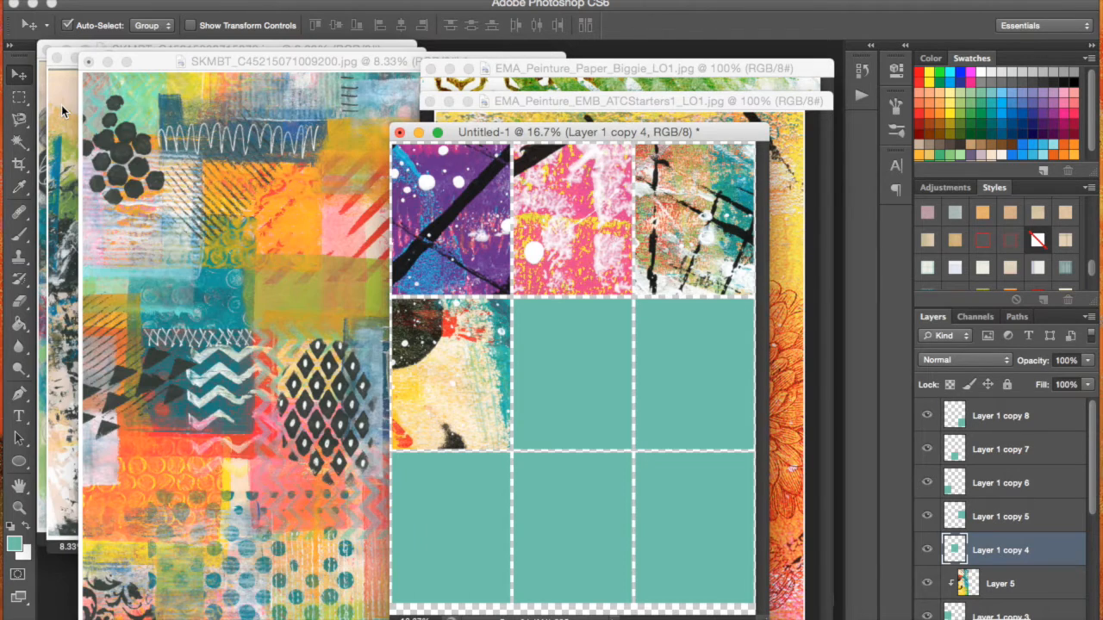
{"action": "left_click", "coordinate": [257, 262]}
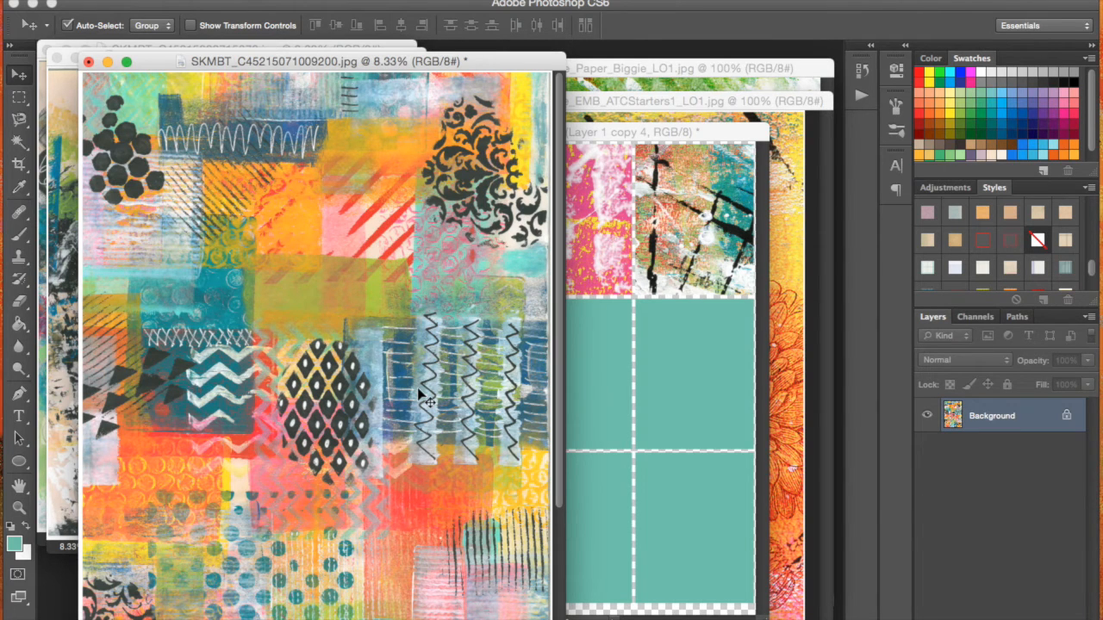
{"action": "left_click", "coordinate": [583, 335]}
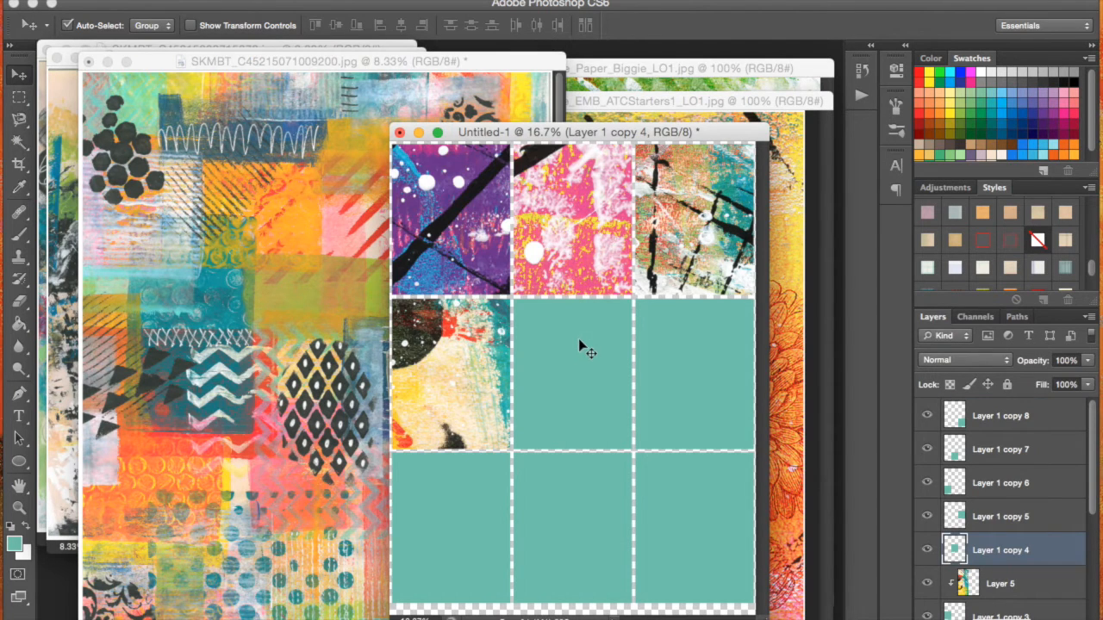
{"action": "left_click_drag", "start_coordinate": [312, 211], "coordinate": [576, 384]}
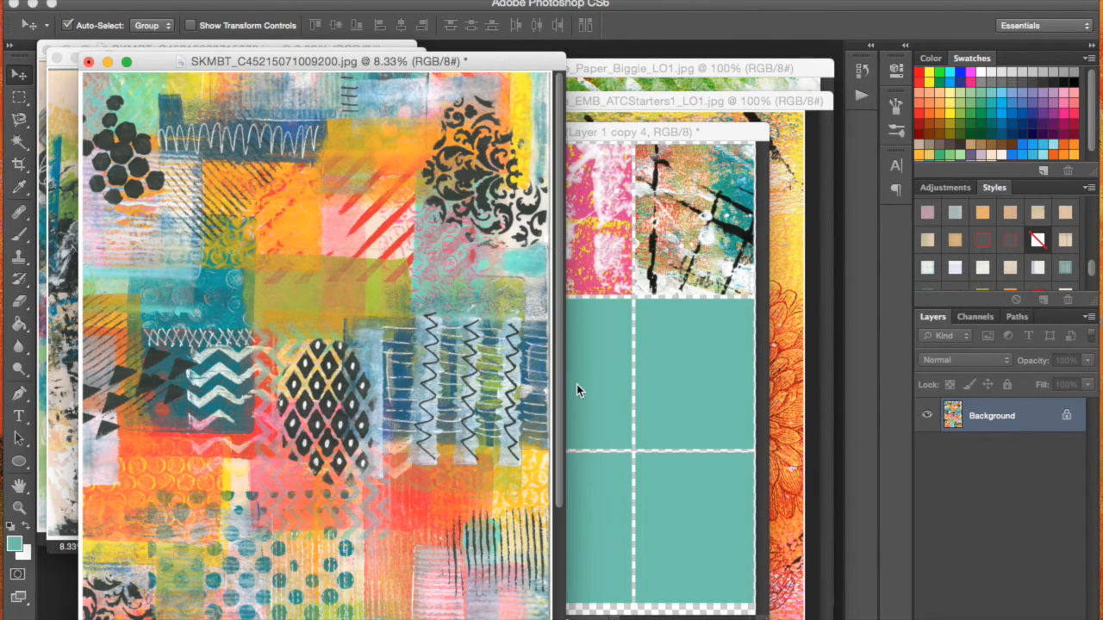
{"action": "mouse_move", "coordinate": [615, 333]}
{"action": "left_mouse_down"}
{"action": "mouse_move", "coordinate": [639, 282]}
{"action": "mouse_move", "coordinate": [641, 291]}
{"action": "left_mouse_up"}
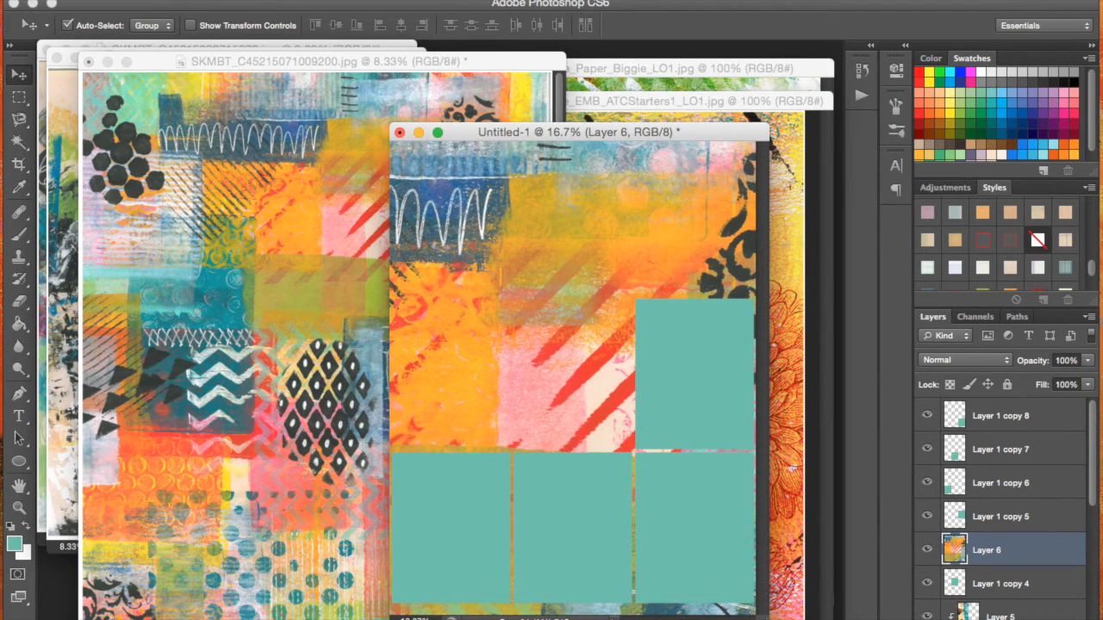
{"action": "left_click", "coordinate": [258, 2]}
{"action": "left_click", "coordinate": [318, 226]}
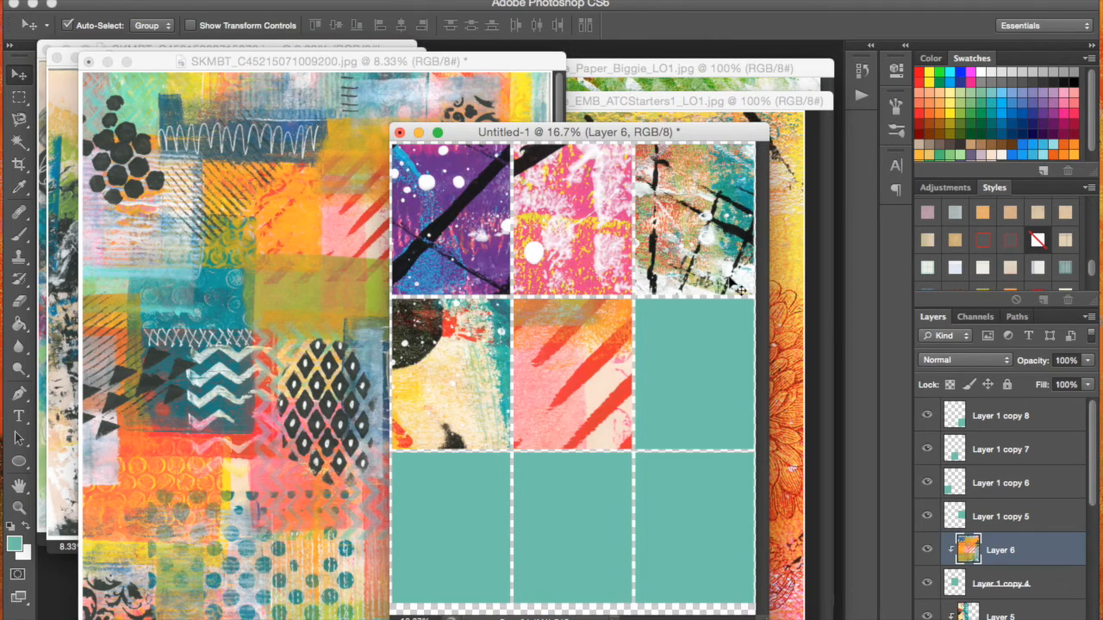
Place a second piece of the stencilled scan over the middle-right card and clip it
{"action": "left_click", "coordinate": [698, 360]}
{"action": "left_click", "coordinate": [297, 404]}
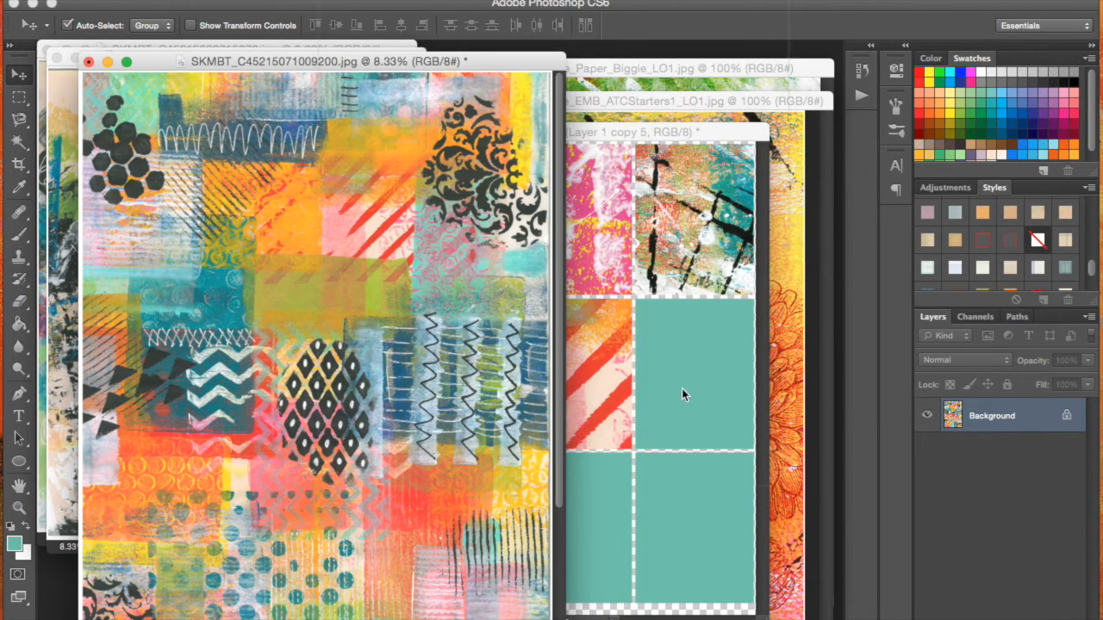
{"action": "mouse_move", "coordinate": [480, 535]}
{"action": "left_mouse_down"}
{"action": "mouse_move", "coordinate": [681, 389]}
{"action": "mouse_move", "coordinate": [758, 362]}
{"action": "mouse_move", "coordinate": [691, 358]}
{"action": "mouse_move", "coordinate": [652, 328]}
{"action": "mouse_move", "coordinate": [689, 296]}
{"action": "left_mouse_up"}
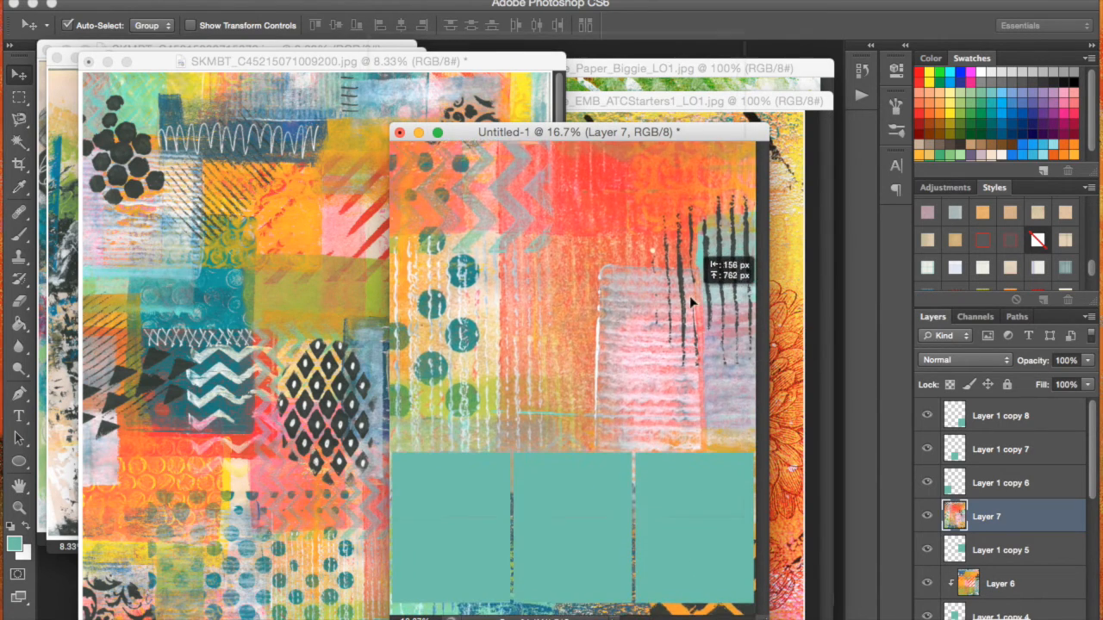
{"action": "mouse_move", "coordinate": [722, 400]}
{"action": "left_mouse_down"}
{"action": "mouse_move", "coordinate": [728, 301]}
{"action": "mouse_move", "coordinate": [704, 290]}
{"action": "mouse_move", "coordinate": [715, 310]}
{"action": "left_mouse_up"}
{"action": "mouse_move", "coordinate": [675, 424]}
{"action": "left_mouse_down"}
{"action": "mouse_move", "coordinate": [694, 269]}
{"action": "mouse_move", "coordinate": [677, 493]}
{"action": "left_mouse_up"}
{"action": "left_click_drag", "start_coordinate": [700, 272], "coordinate": [693, 409]}
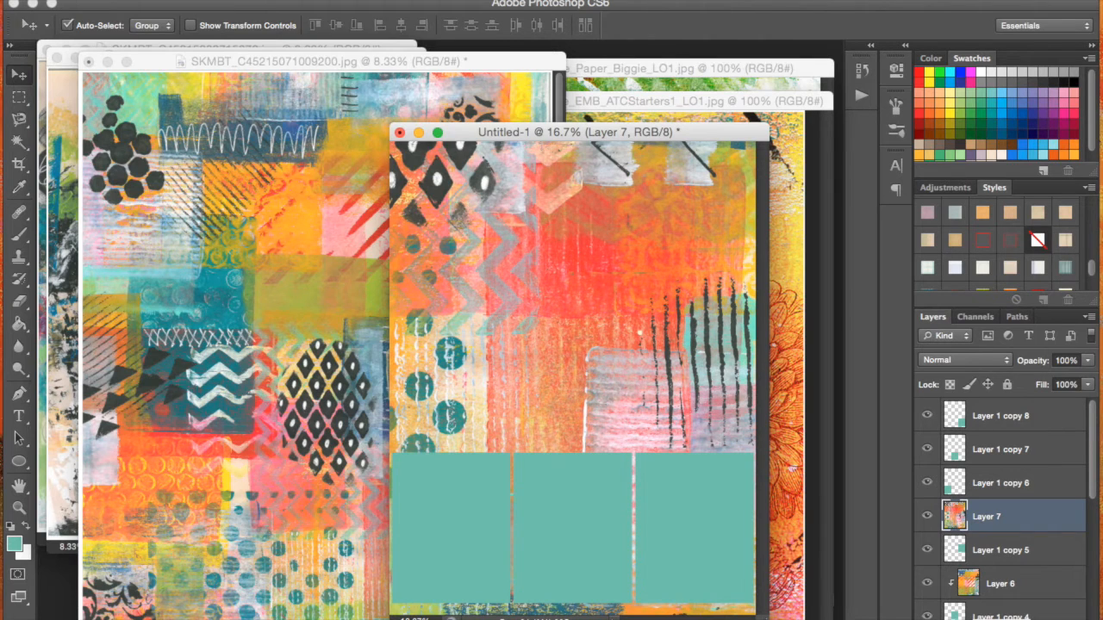
{"action": "left_click", "coordinate": [254, 1]}
{"action": "left_click", "coordinate": [317, 222]}
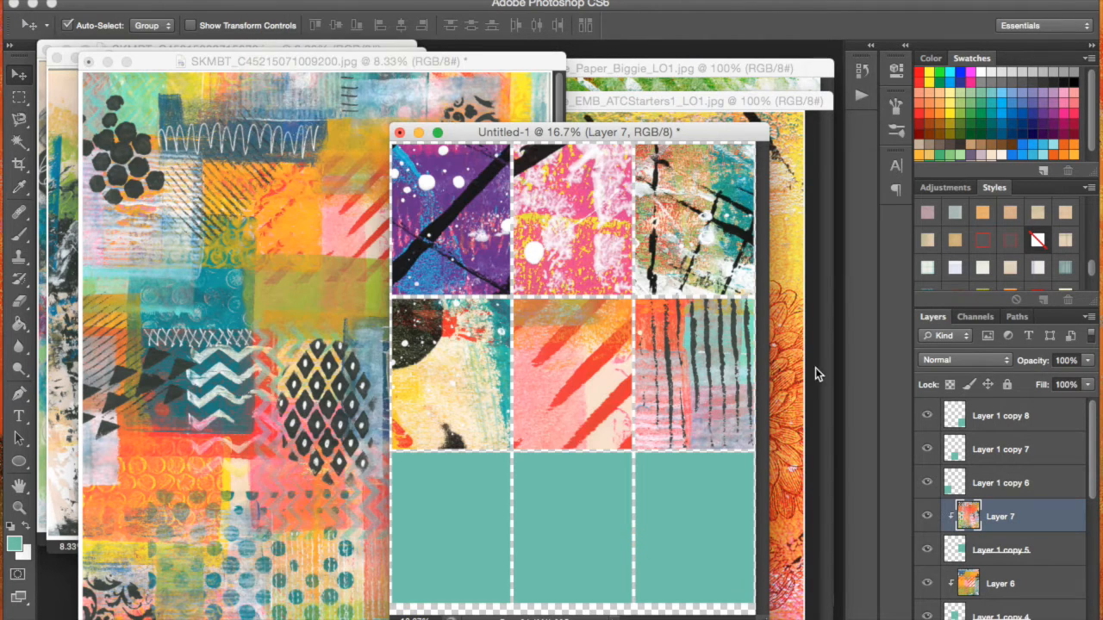
{"action": "left_click", "coordinate": [448, 525]}
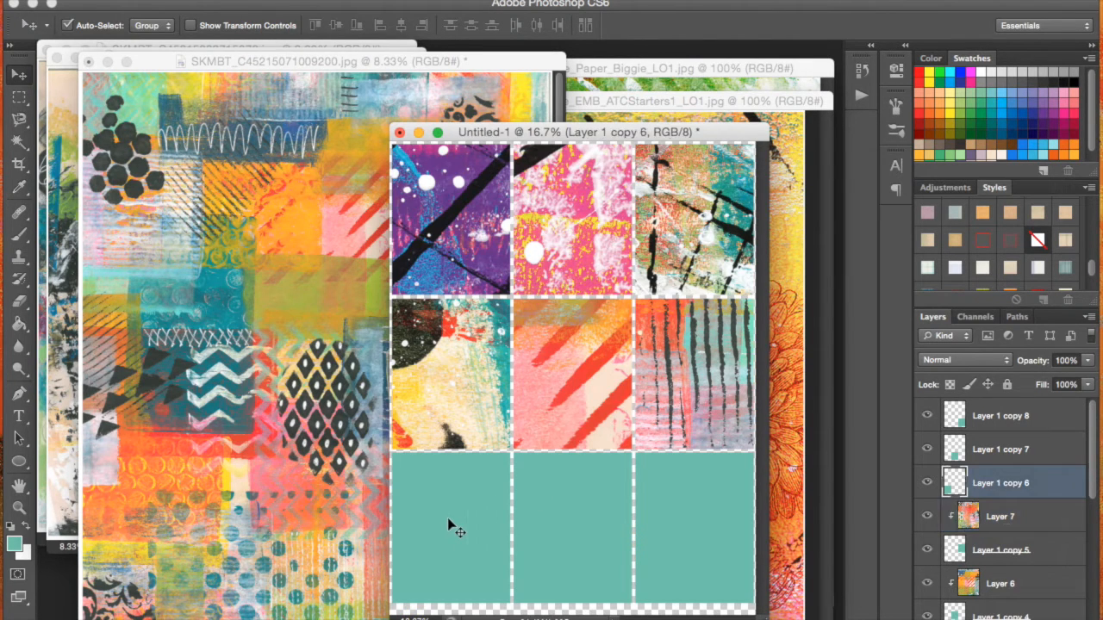
Close the used scans without saving and bring the blue-and-cream painted scan forward
{"action": "left_click", "coordinate": [268, 453]}
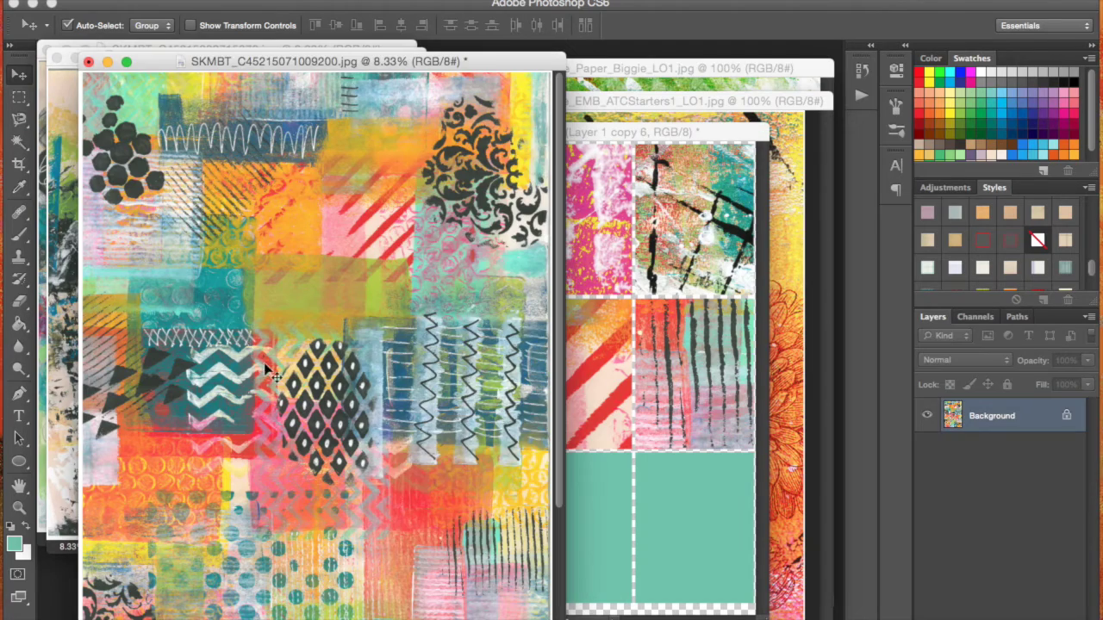
{"action": "left_click", "coordinate": [89, 62]}
{"action": "left_click", "coordinate": [424, 231]}
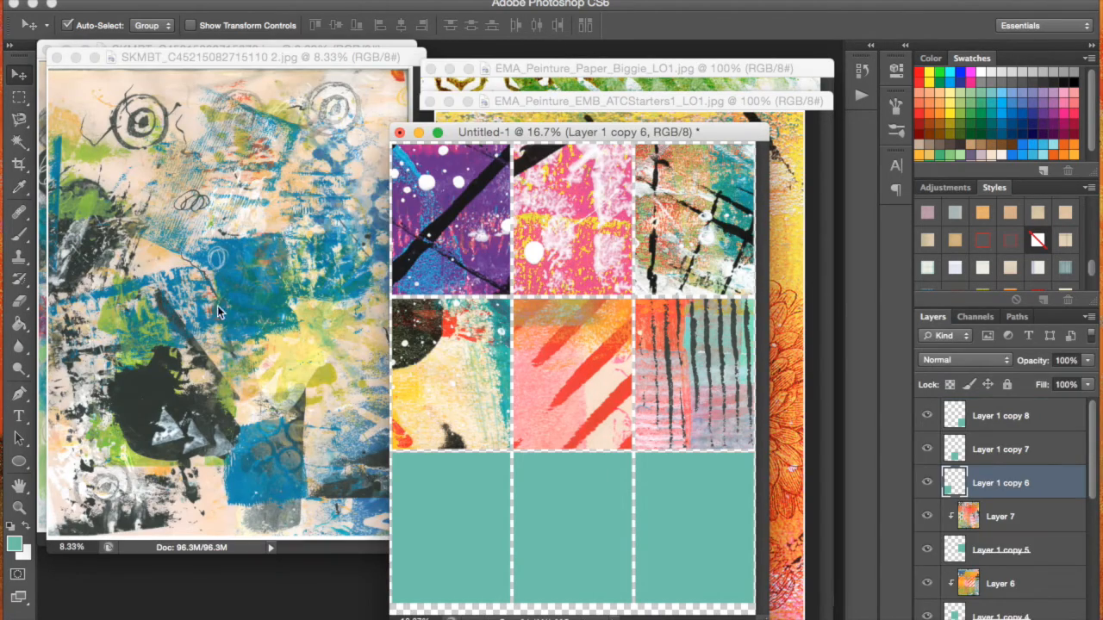
{"action": "left_click", "coordinate": [217, 306]}
{"action": "key", "text": "super+w"}
{"action": "left_click", "coordinate": [491, 230]}
{"action": "left_click", "coordinate": [212, 306]}
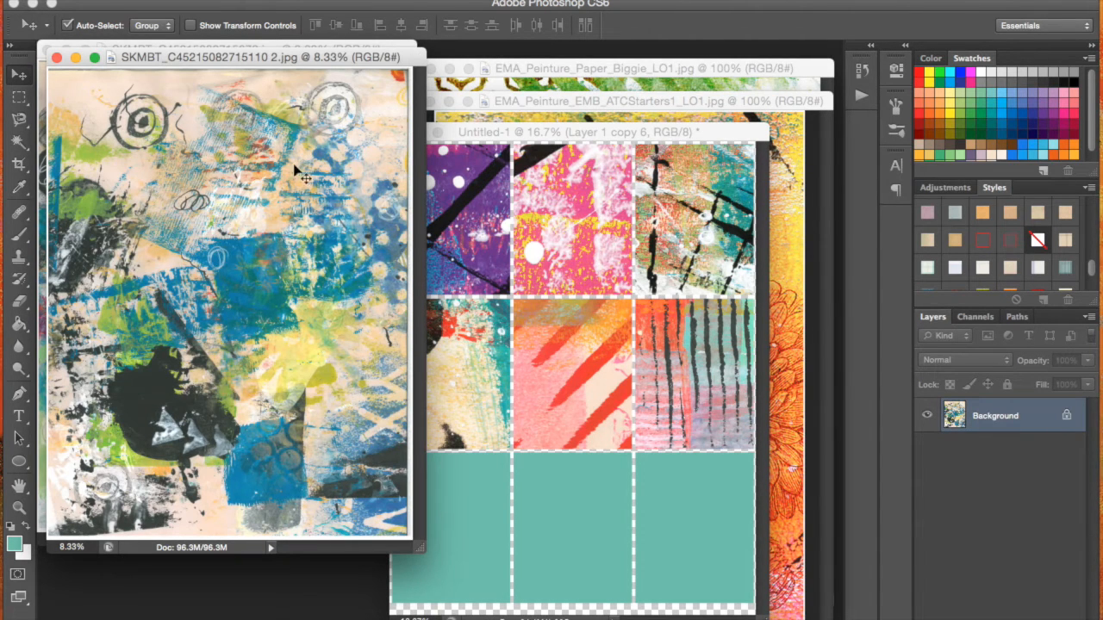
{"action": "left_click", "coordinate": [478, 499]}
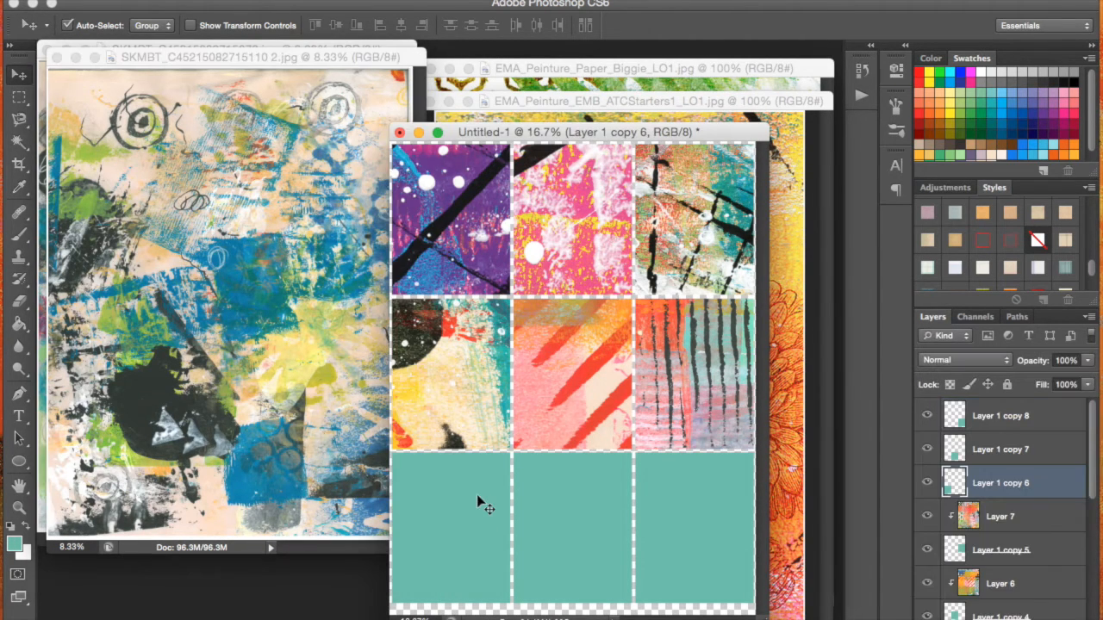
{"action": "left_click", "coordinate": [288, 396]}
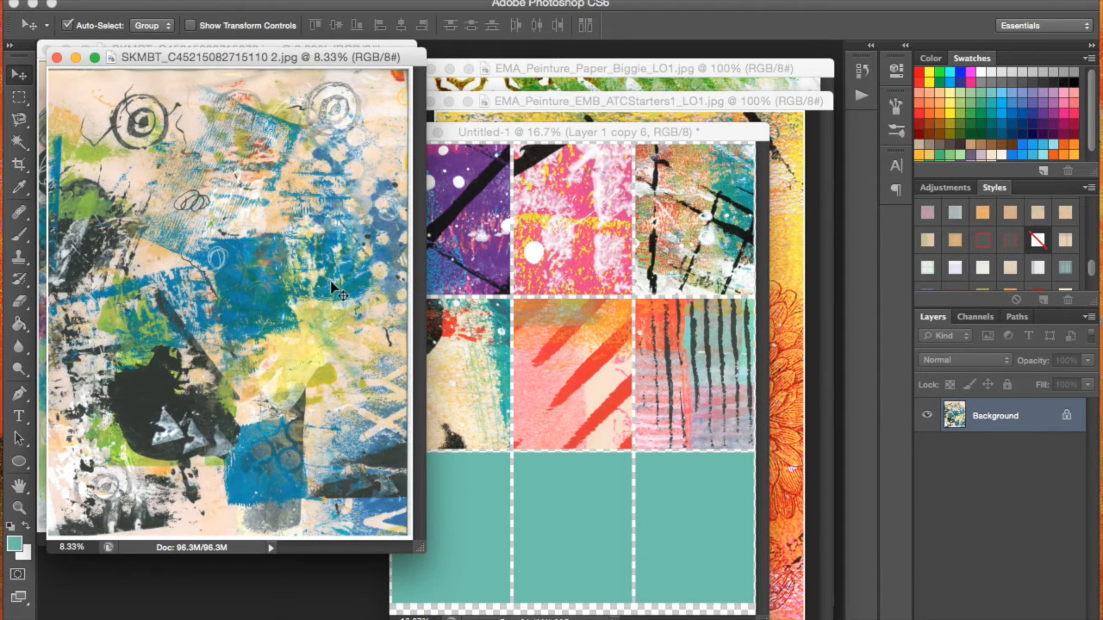
Place the blue-and-cream scan over the bottom-left card and clip it to that slot
{"action": "left_click_drag", "start_coordinate": [458, 514], "coordinate": [456, 521]}
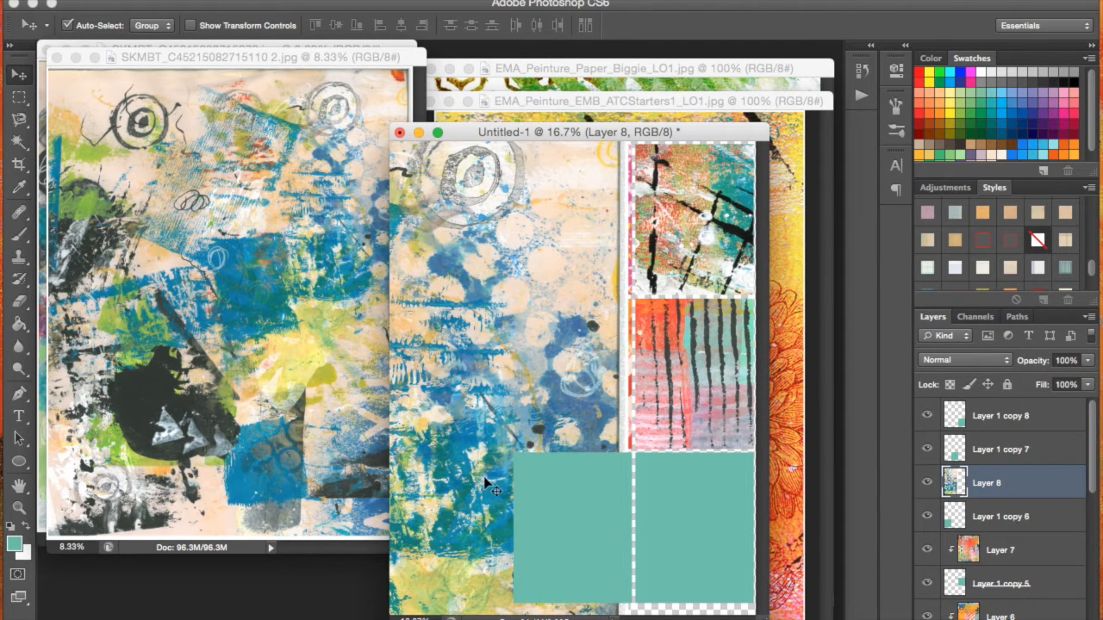
{"action": "left_click_drag", "start_coordinate": [485, 481], "coordinate": [416, 523]}
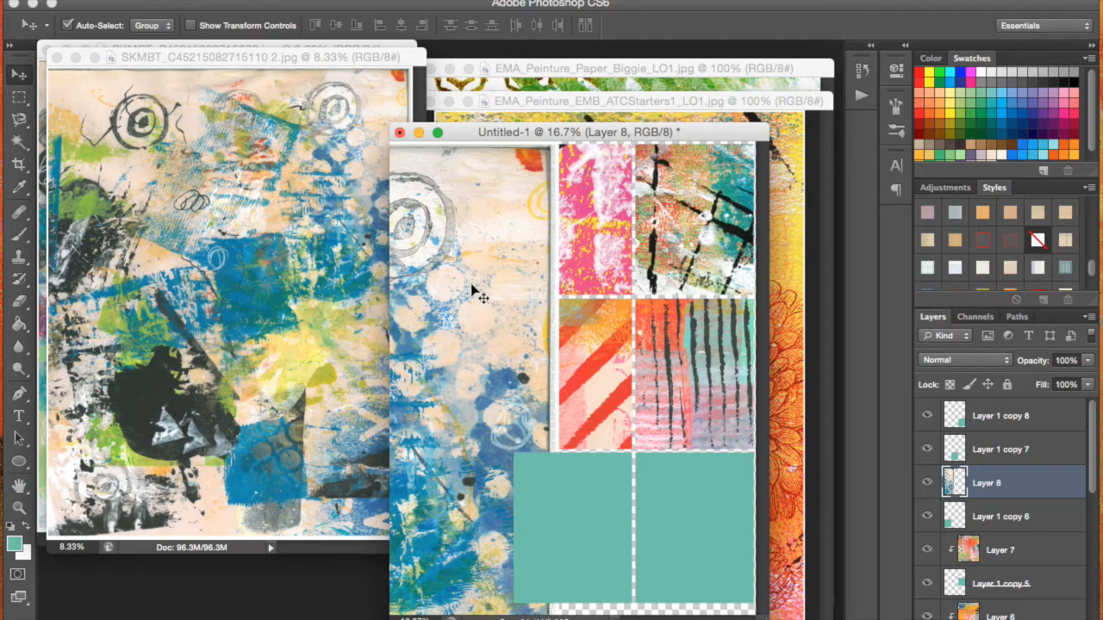
{"action": "left_click_drag", "start_coordinate": [472, 293], "coordinate": [485, 474]}
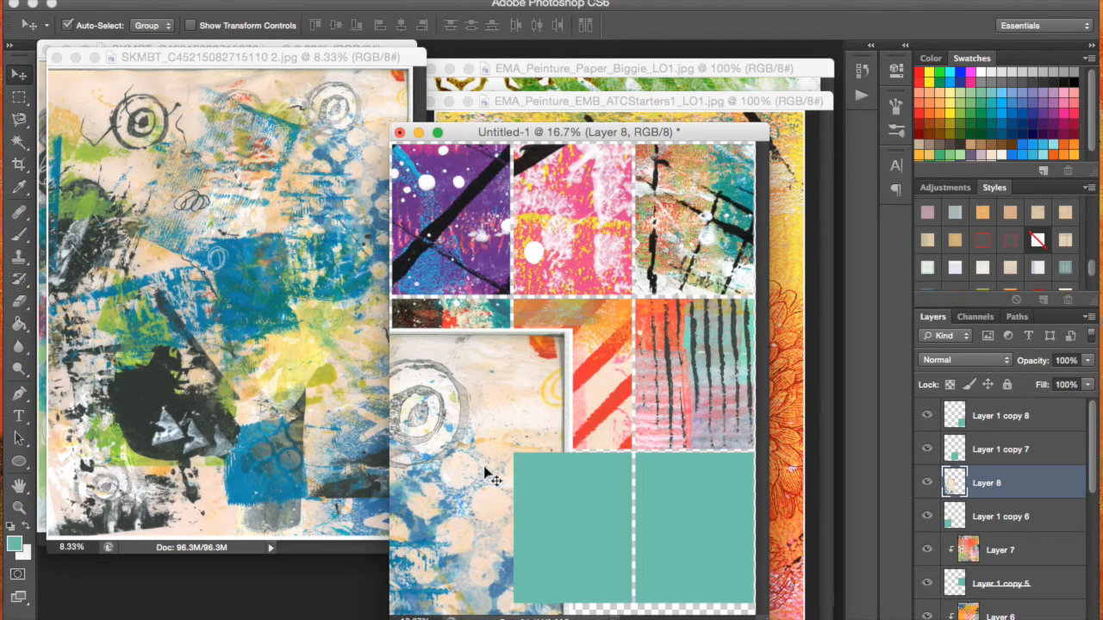
{"action": "left_click", "coordinate": [258, 0]}
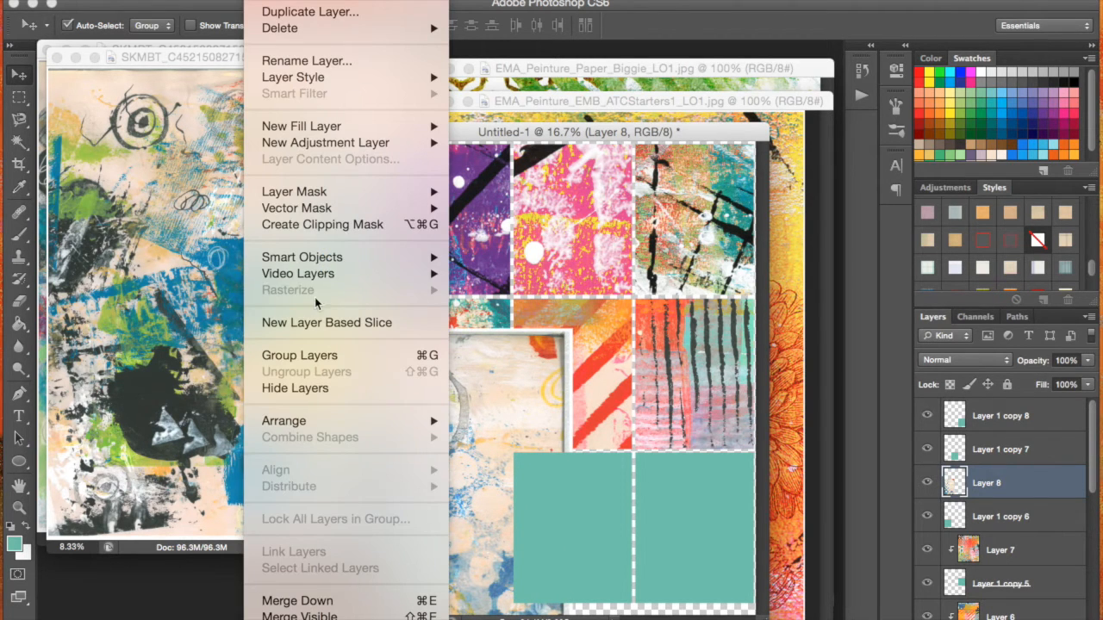
{"action": "left_click", "coordinate": [325, 225]}
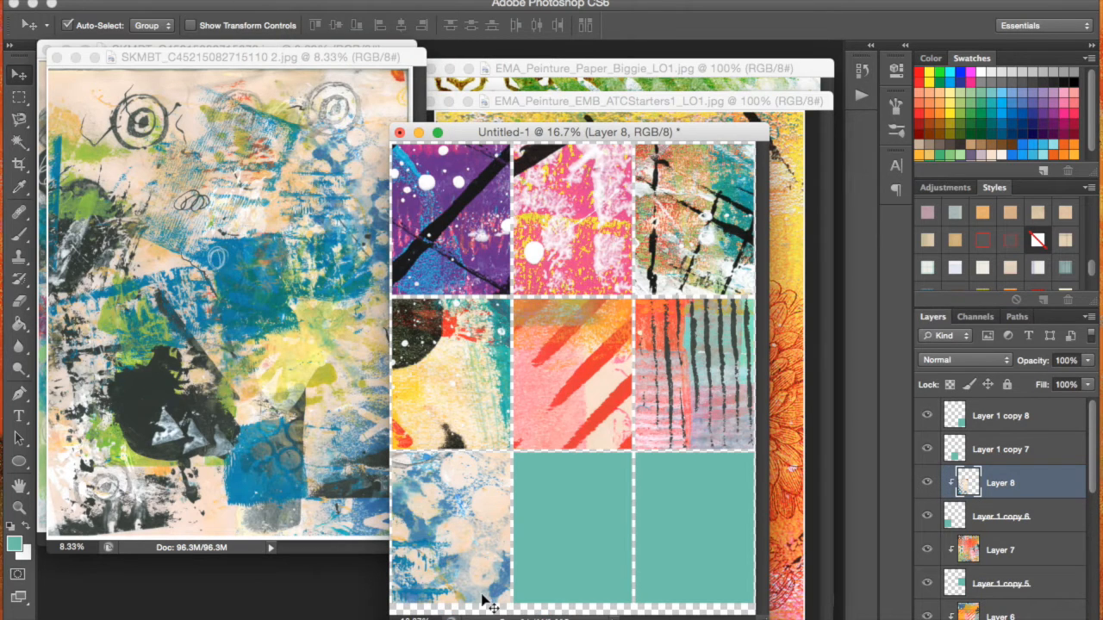
Place another piece of the scan over the bottom-middle card and clip it to that slot
{"action": "left_click", "coordinate": [583, 515]}
{"action": "left_click", "coordinate": [187, 293]}
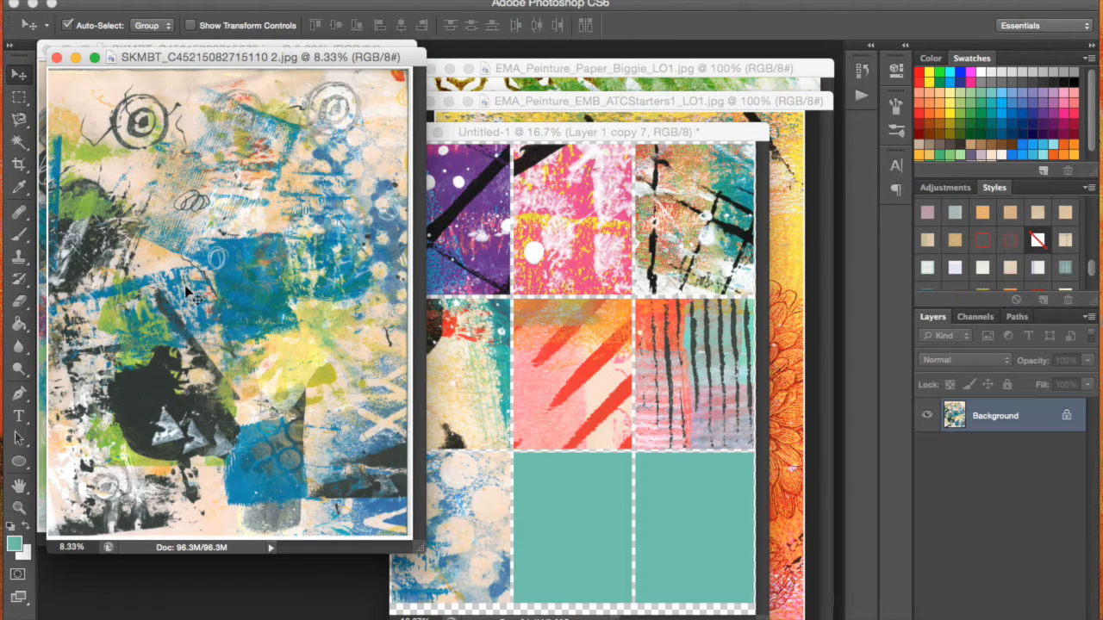
{"action": "mouse_move", "coordinate": [188, 293]}
{"action": "left_mouse_down"}
{"action": "mouse_move", "coordinate": [556, 527]}
{"action": "mouse_move", "coordinate": [607, 523]}
{"action": "left_mouse_up"}
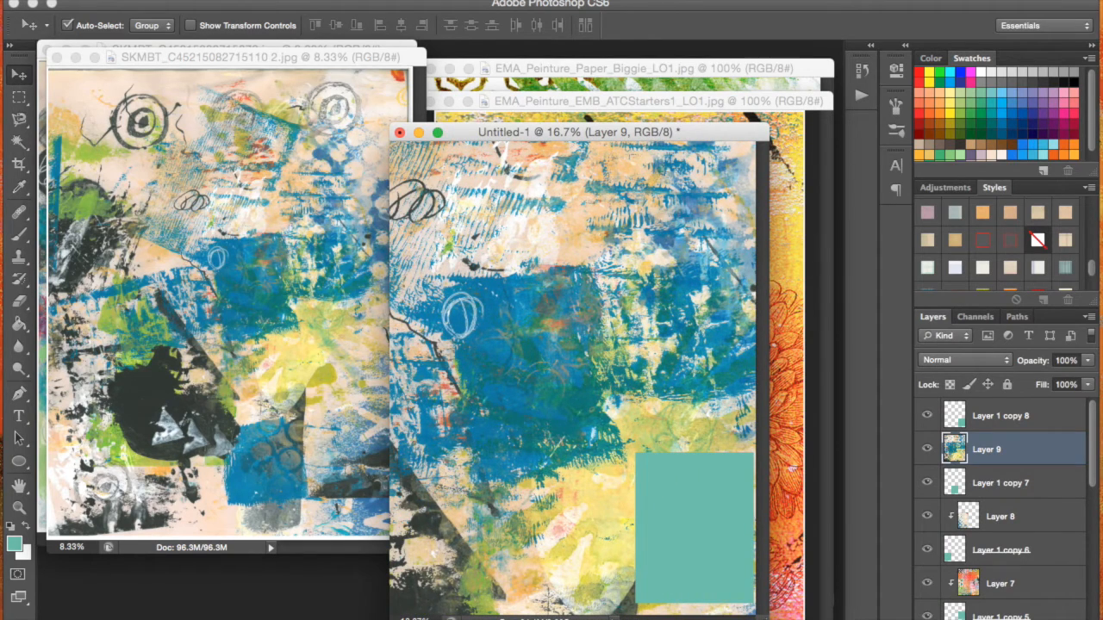
{"action": "left_click", "coordinate": [259, 0]}
{"action": "left_click", "coordinate": [311, 224]}
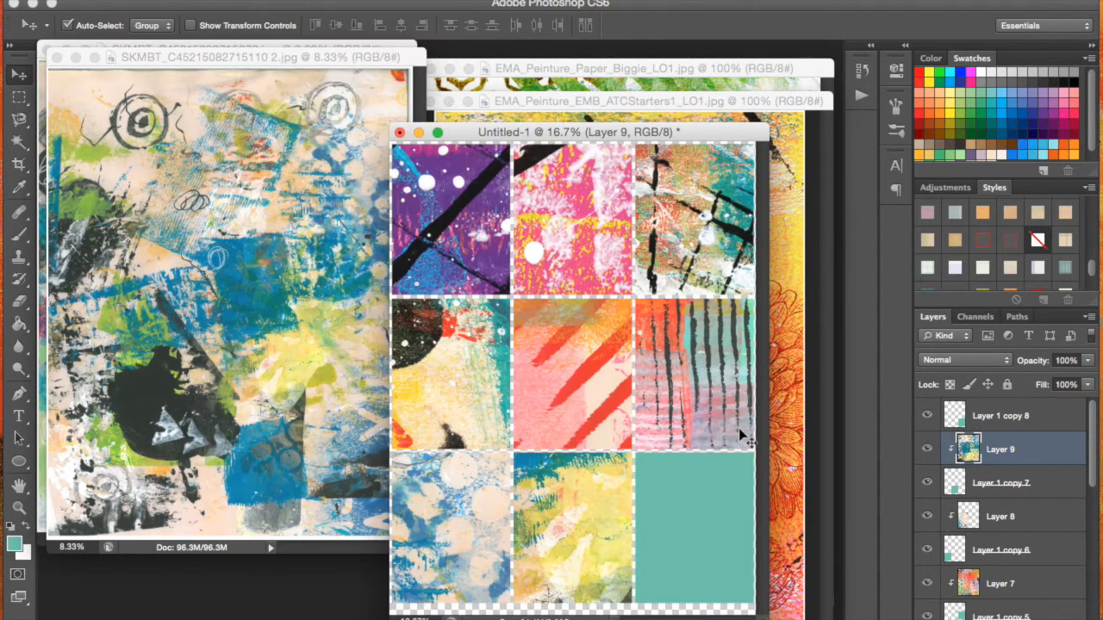
{"action": "left_click", "coordinate": [697, 521]}
{"action": "left_click", "coordinate": [337, 322]}
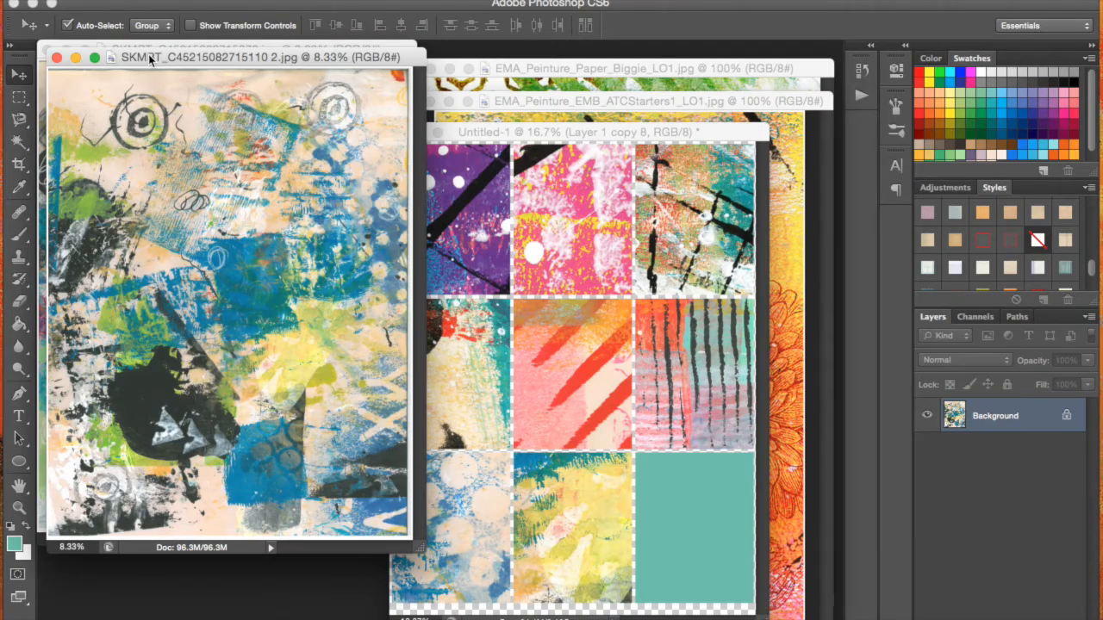
Close the used scan, then place the black-and-teal scan over the bottom-right card and clip it
{"action": "left_click", "coordinate": [57, 57]}
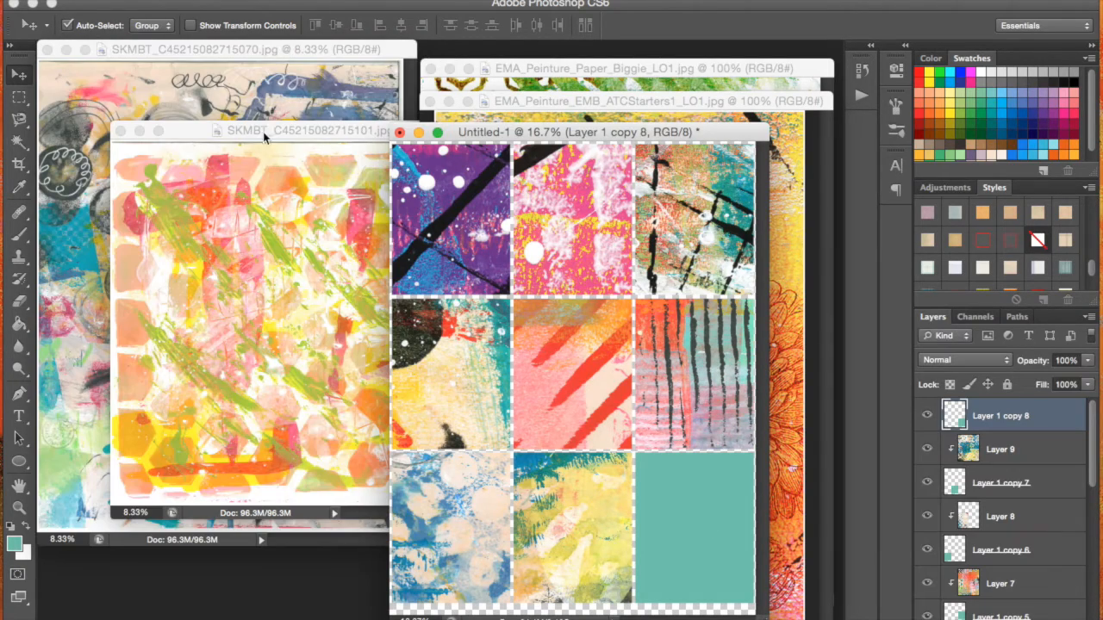
{"action": "left_click_drag", "start_coordinate": [301, 123], "coordinate": [250, 184]}
{"action": "left_click", "coordinate": [197, 127]}
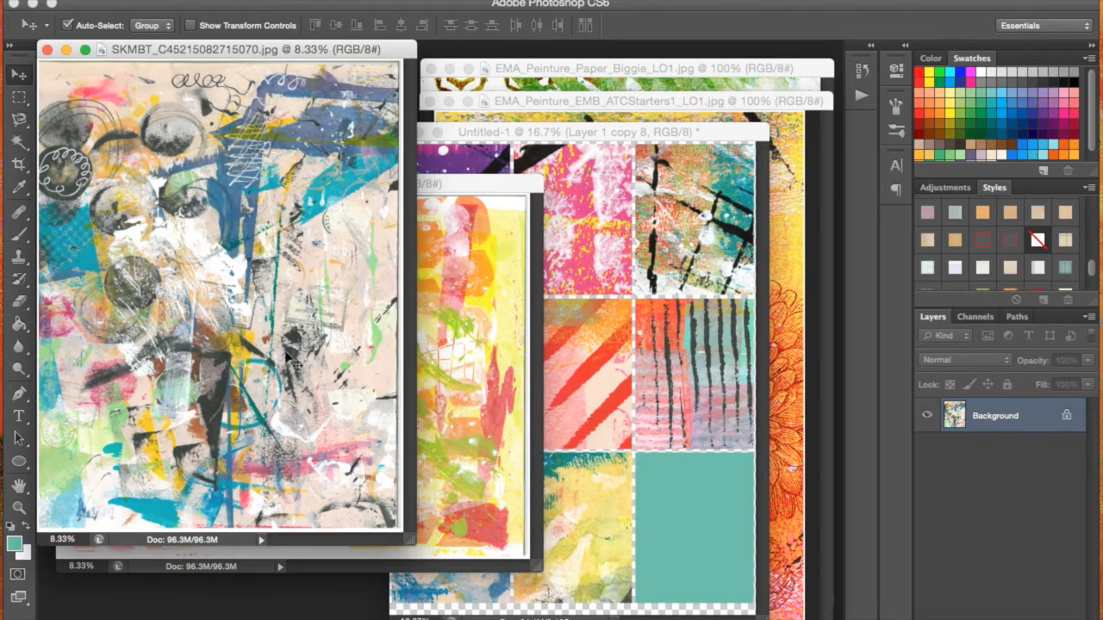
{"action": "mouse_move", "coordinate": [294, 424]}
{"action": "left_mouse_down"}
{"action": "mouse_move", "coordinate": [708, 545]}
{"action": "mouse_move", "coordinate": [686, 547]}
{"action": "left_mouse_up"}
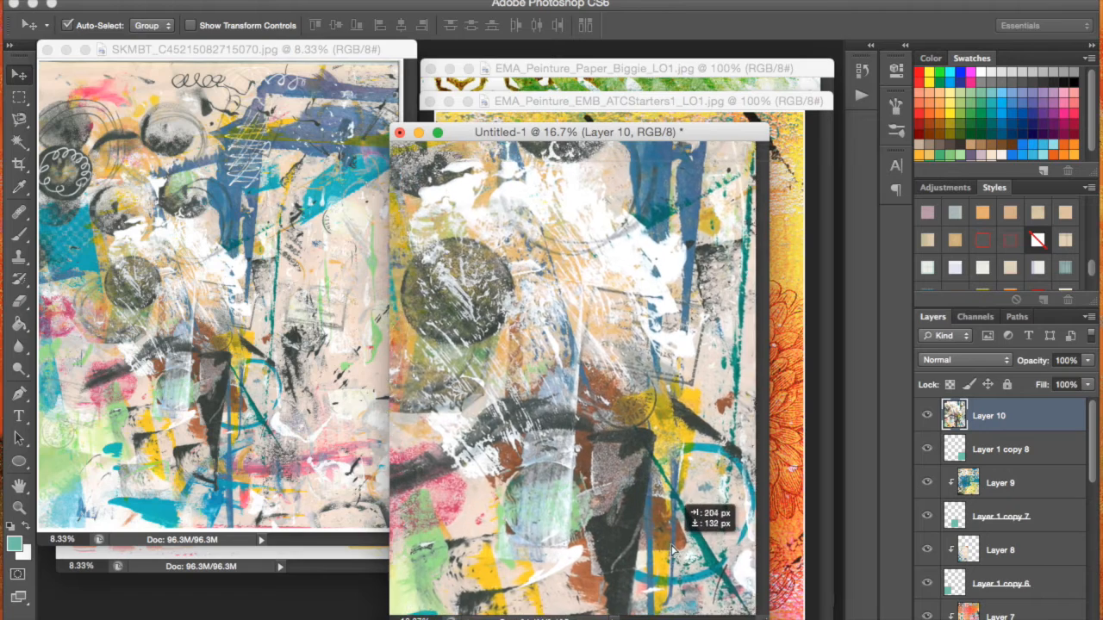
{"action": "left_click", "coordinate": [258, 0]}
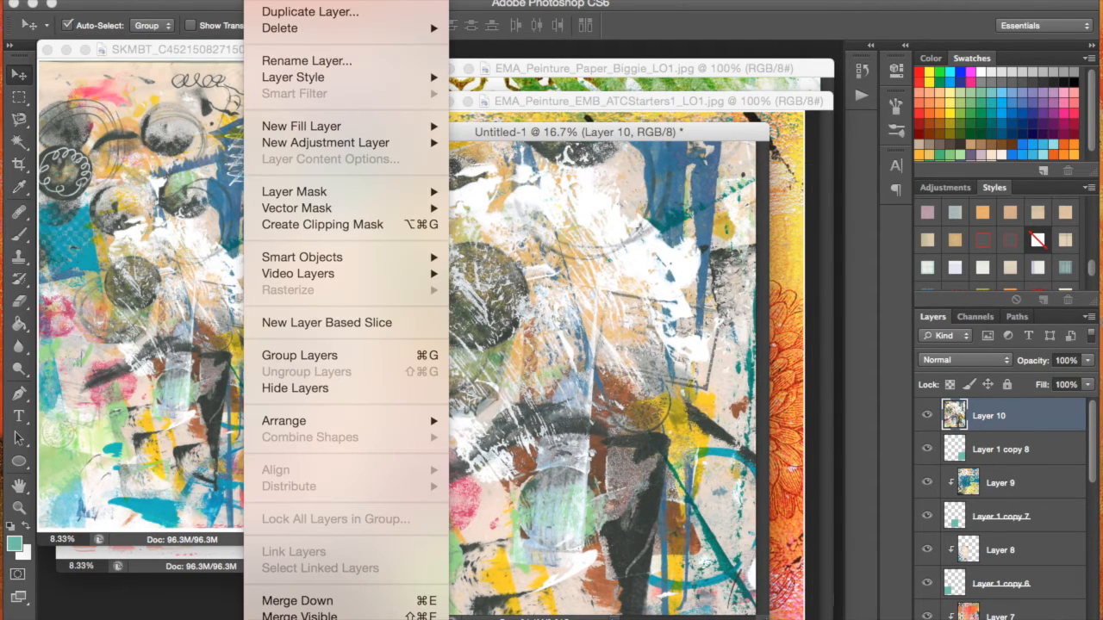
{"action": "left_click", "coordinate": [304, 225]}
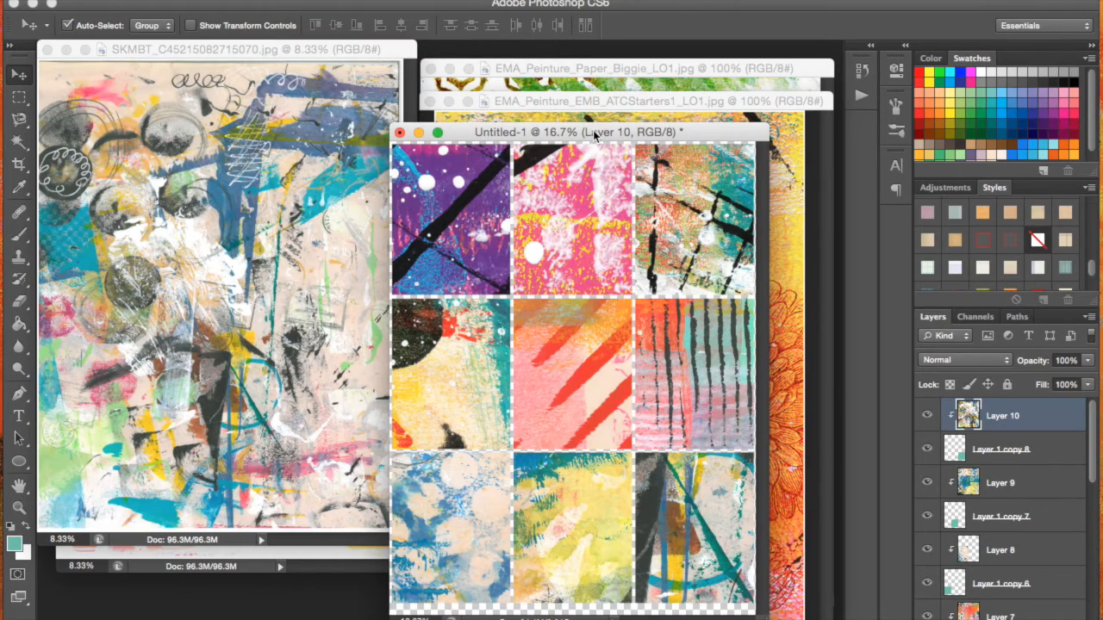
{"action": "left_click_drag", "start_coordinate": [592, 132], "coordinate": [301, 102]}
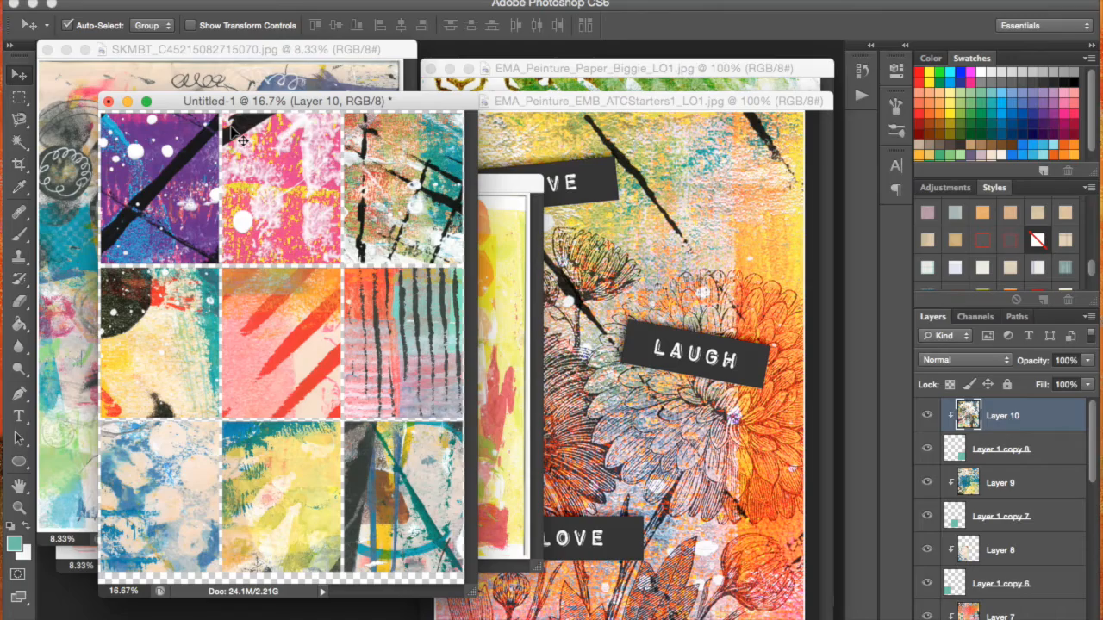
{"action": "left_click", "coordinate": [587, 102]}
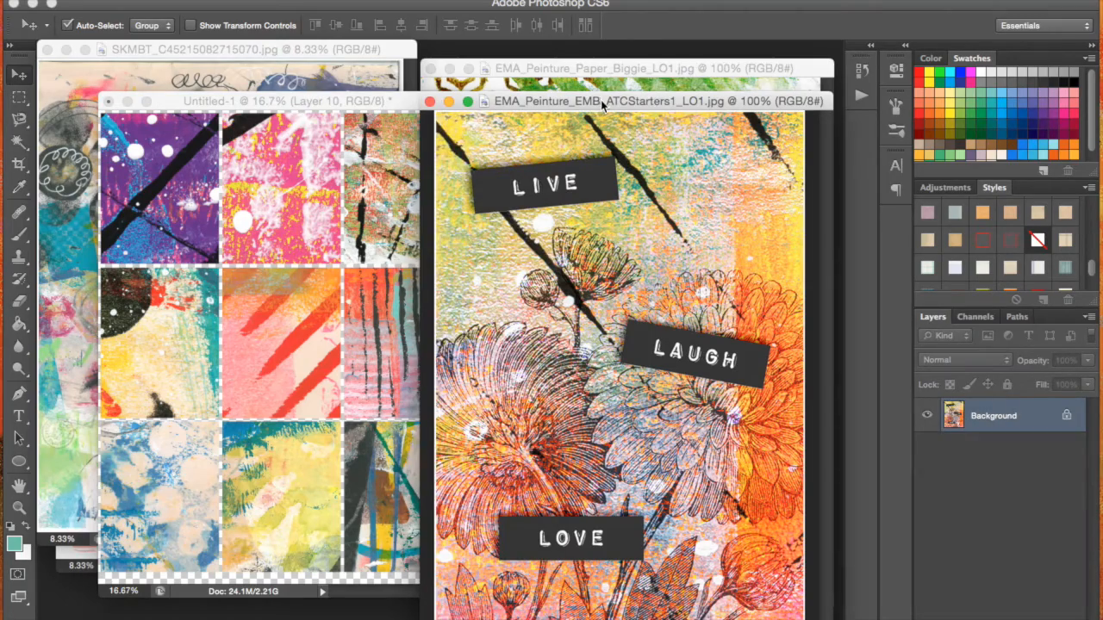
{"action": "left_click_drag", "start_coordinate": [674, 101], "coordinate": [490, 93]}
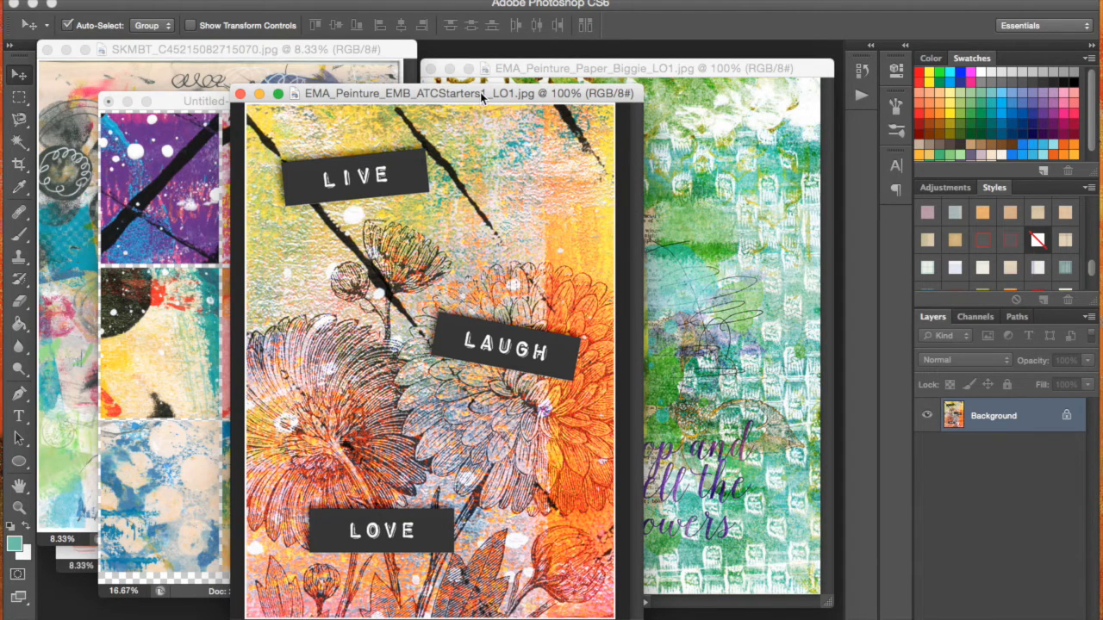
{"action": "left_click", "coordinate": [742, 68]}
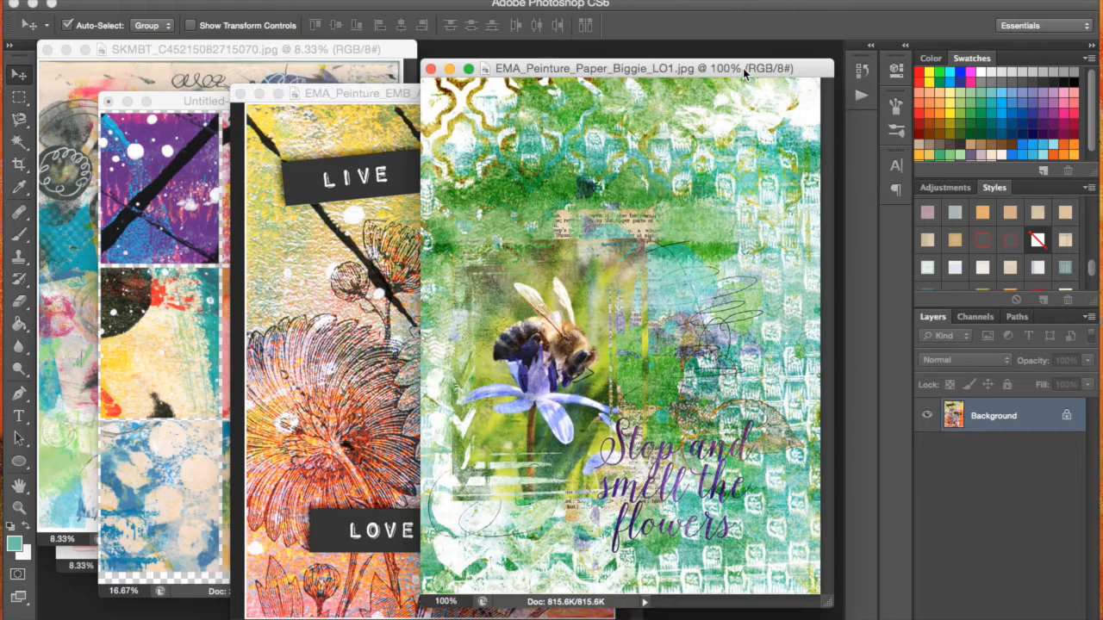
{"action": "left_click_drag", "start_coordinate": [734, 68], "coordinate": [586, 71]}
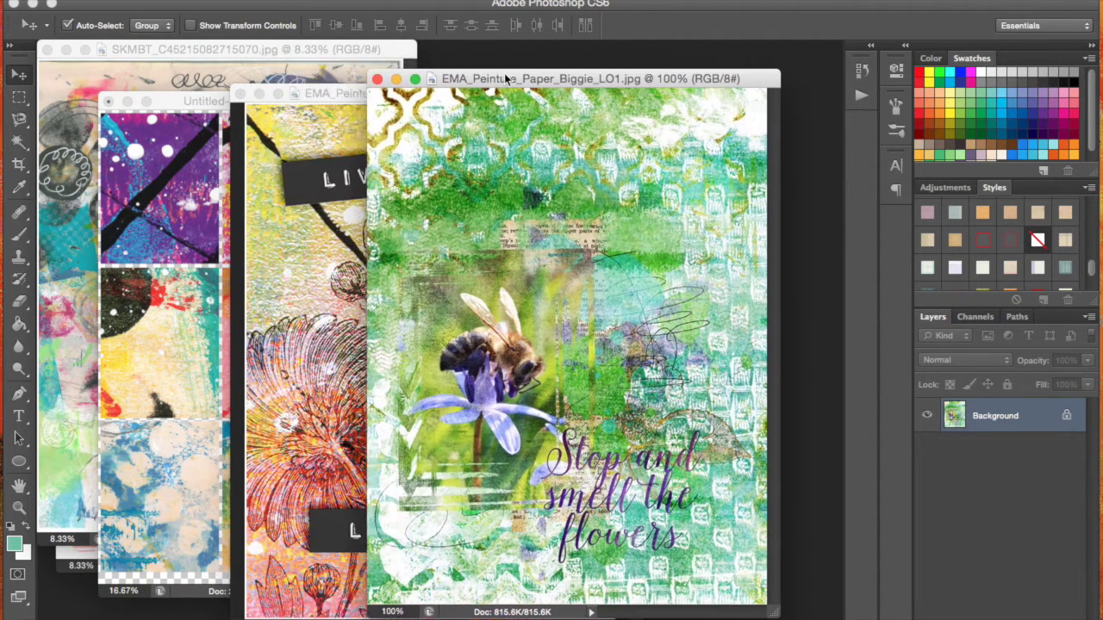
{"action": "left_click_drag", "start_coordinate": [404, 72], "coordinate": [545, 69]}
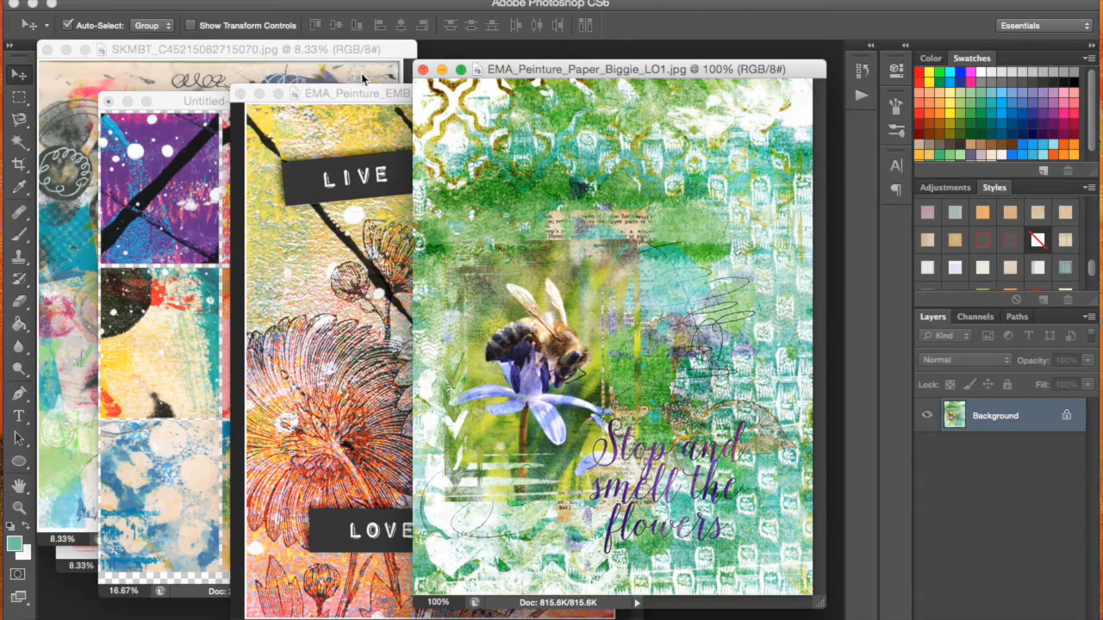
{"action": "left_click_drag", "start_coordinate": [322, 92], "coordinate": [500, 101]}
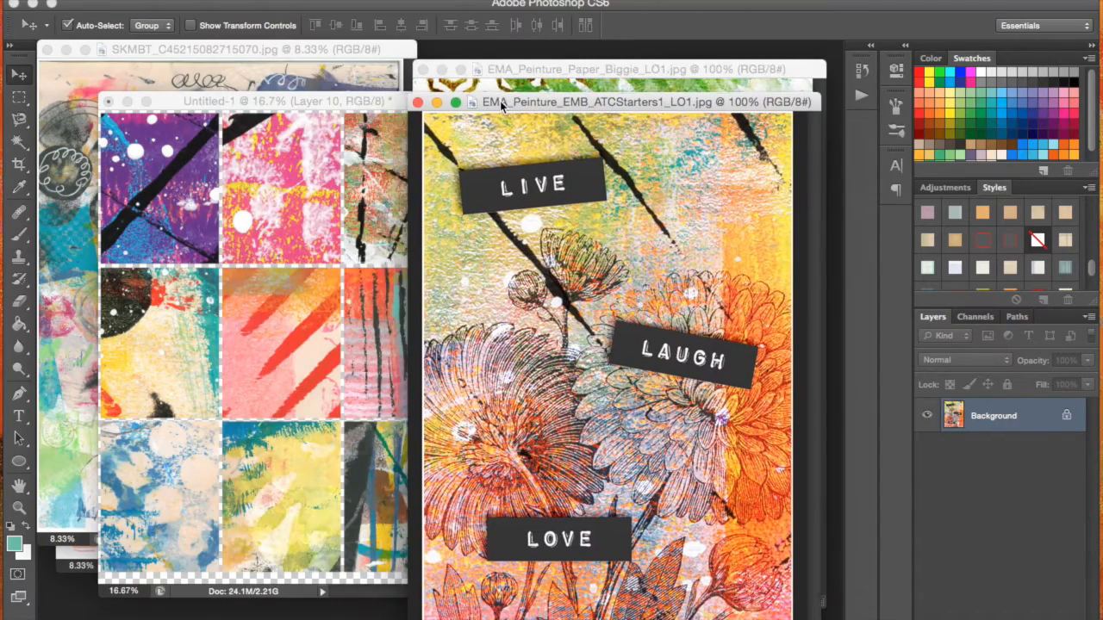
{"action": "left_click_drag", "start_coordinate": [327, 103], "coordinate": [665, 61]}
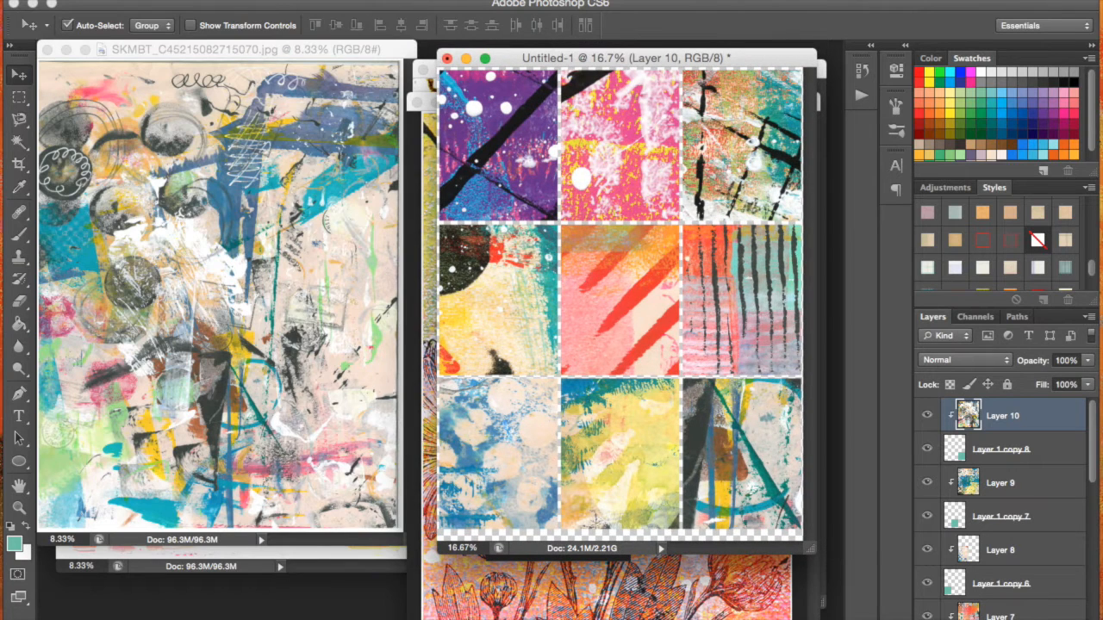
Merge the visible layers into one layer holding all nine filled cards
{"action": "left_click", "coordinate": [262, 0]}
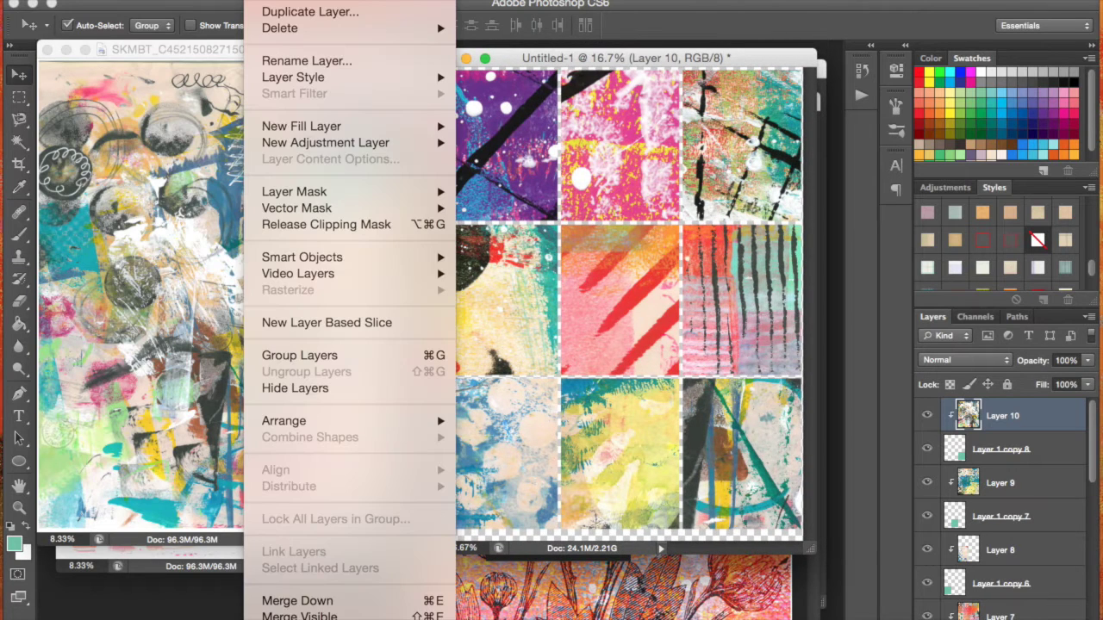
{"action": "left_click", "coordinate": [302, 614]}
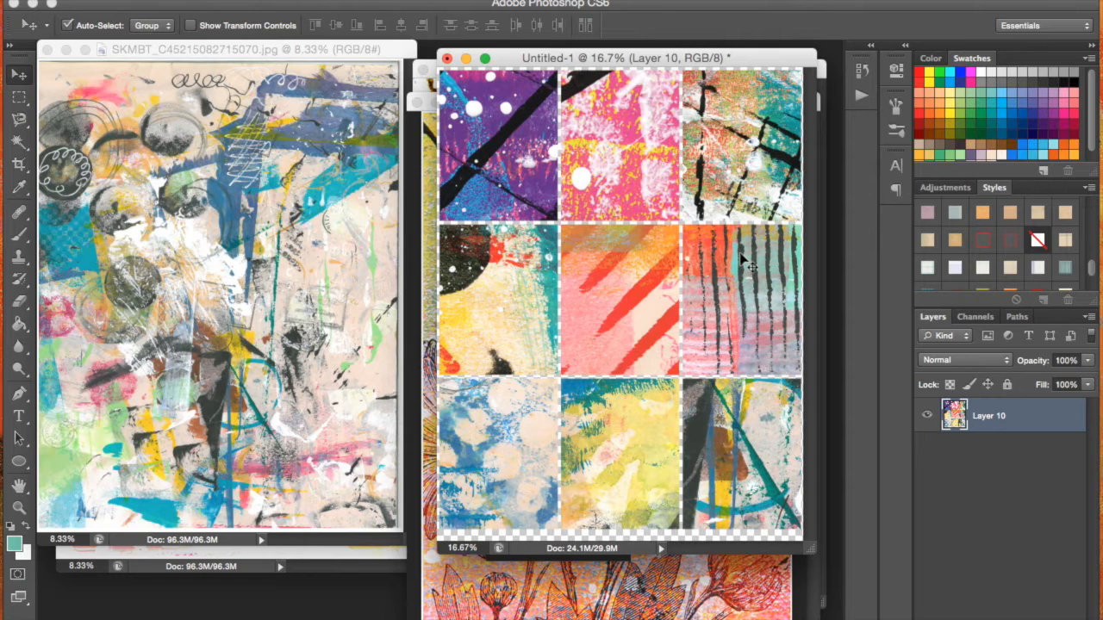